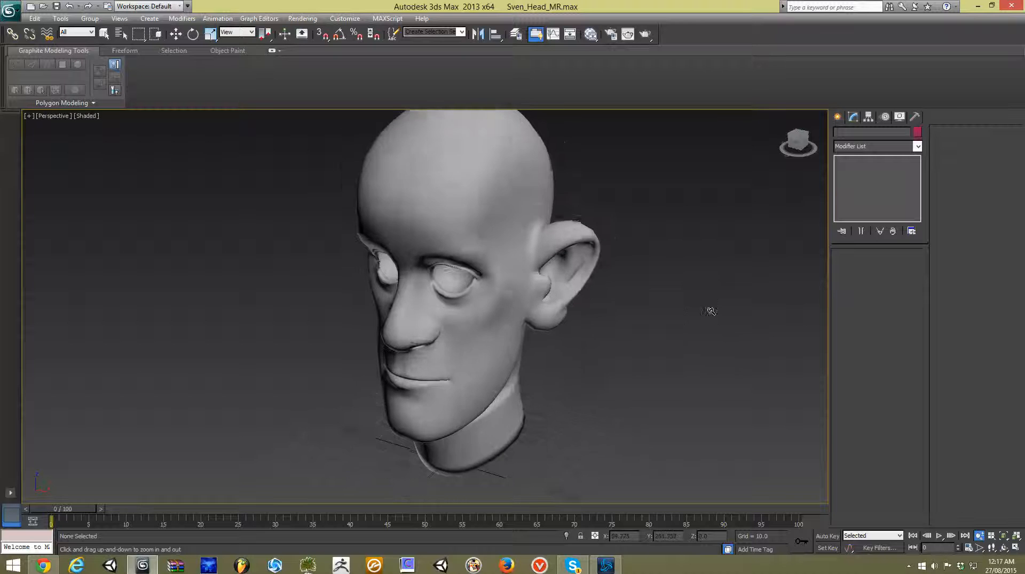
Switch the Perspective viewport shading to Realistic and inspect the head model
scroll(710, 311, down, 2)
middle_drag(709, 312, 708, 298)
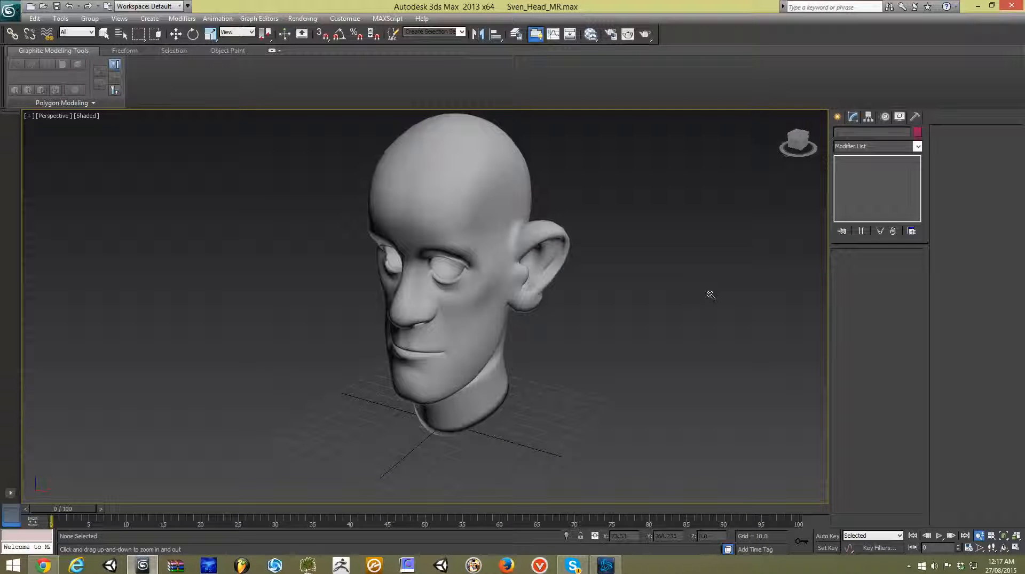
scroll(707, 293, down, 2)
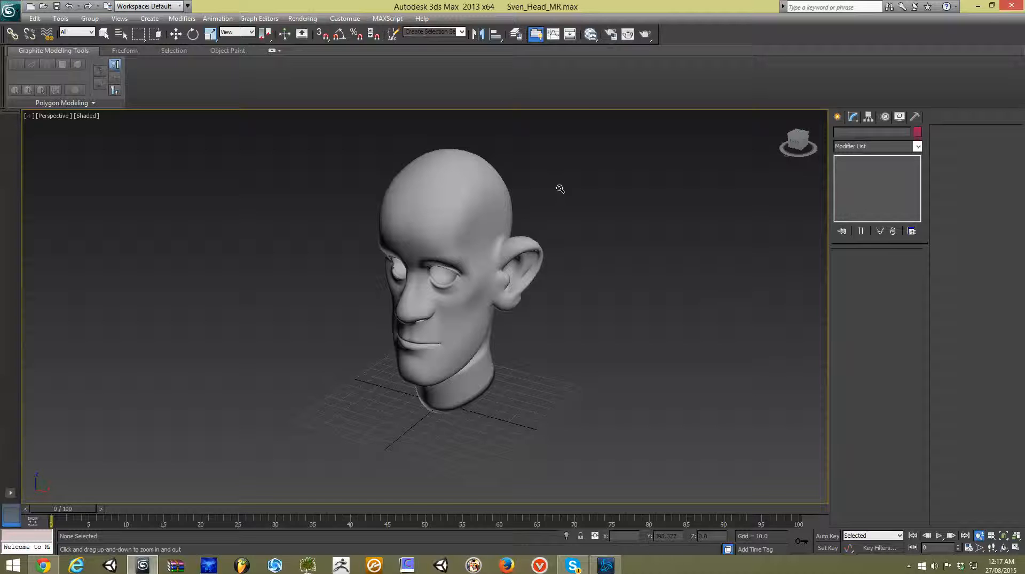
click(177, 34)
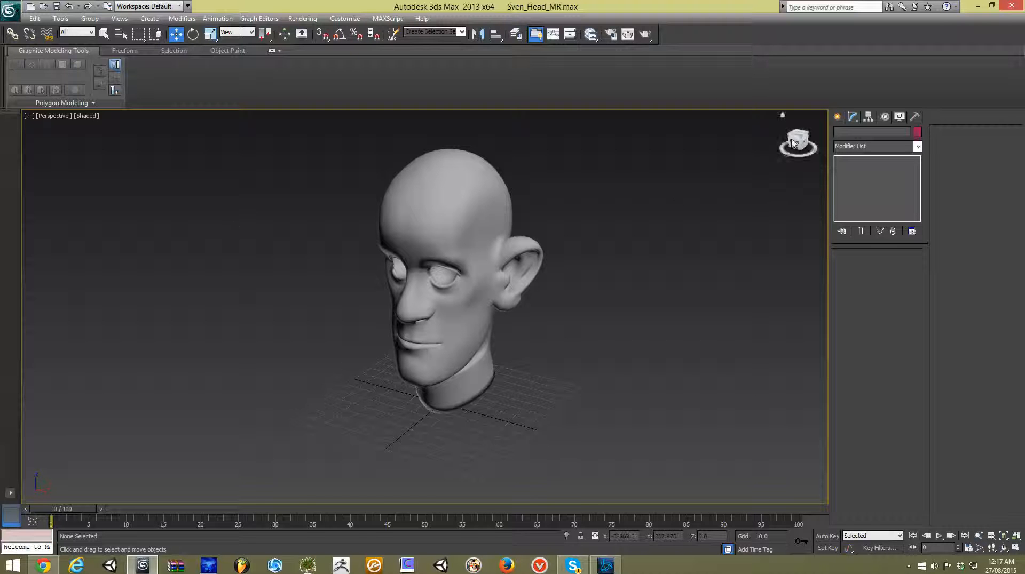
drag(798, 141, 769, 142)
alt+middle_drag(427, 342, 386, 336)
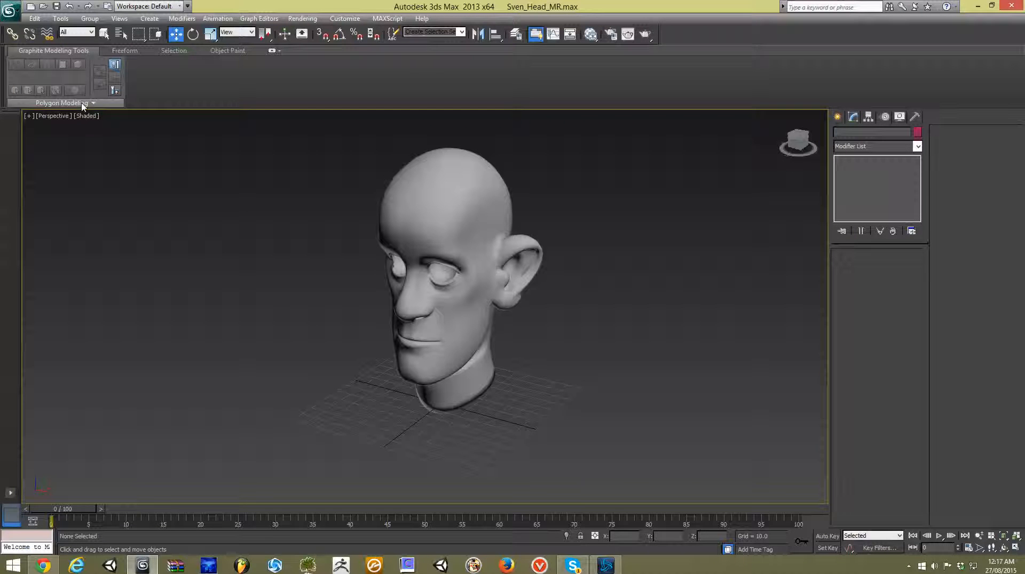
click(88, 117)
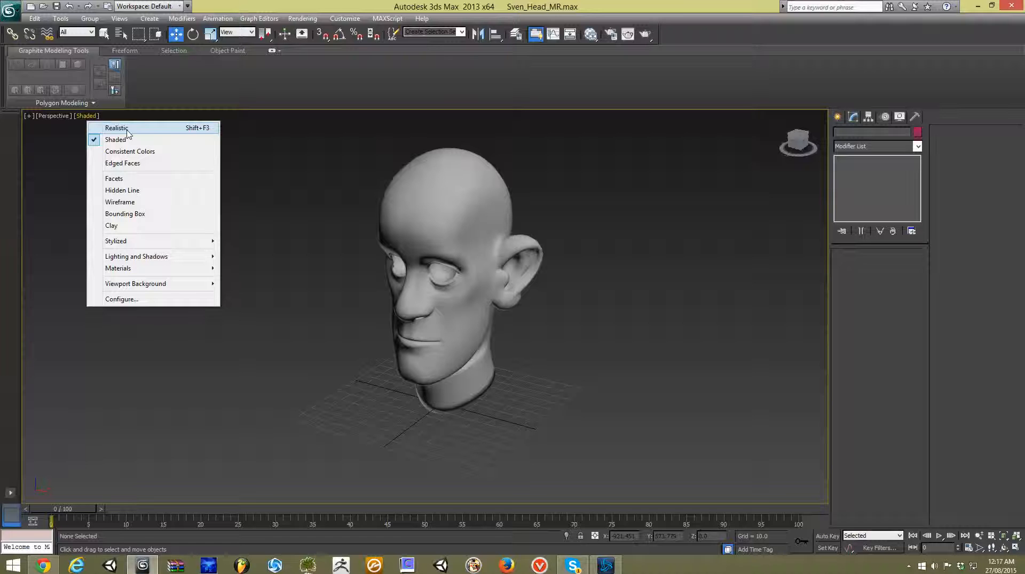
click(116, 129)
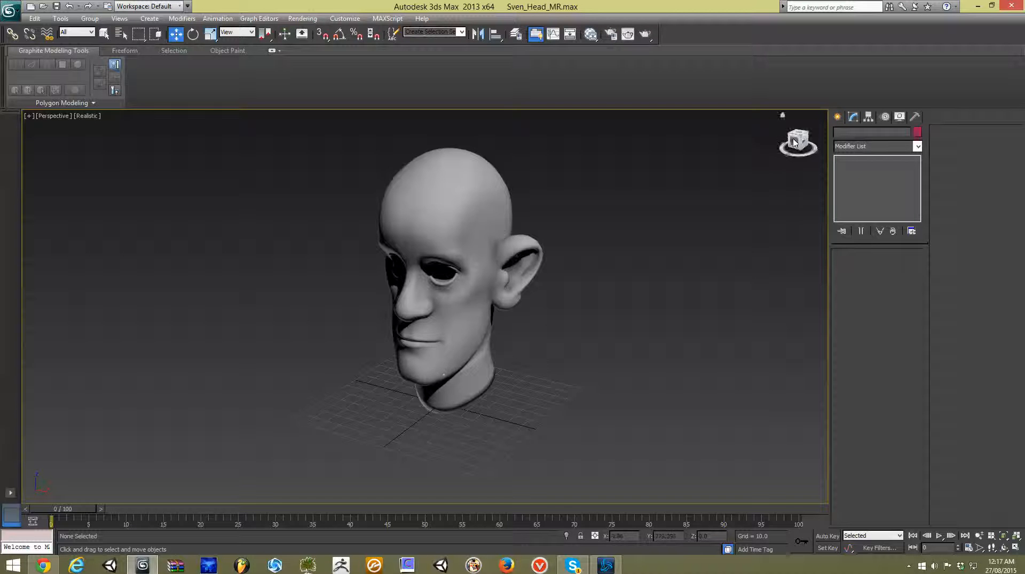
drag(799, 140, 758, 143)
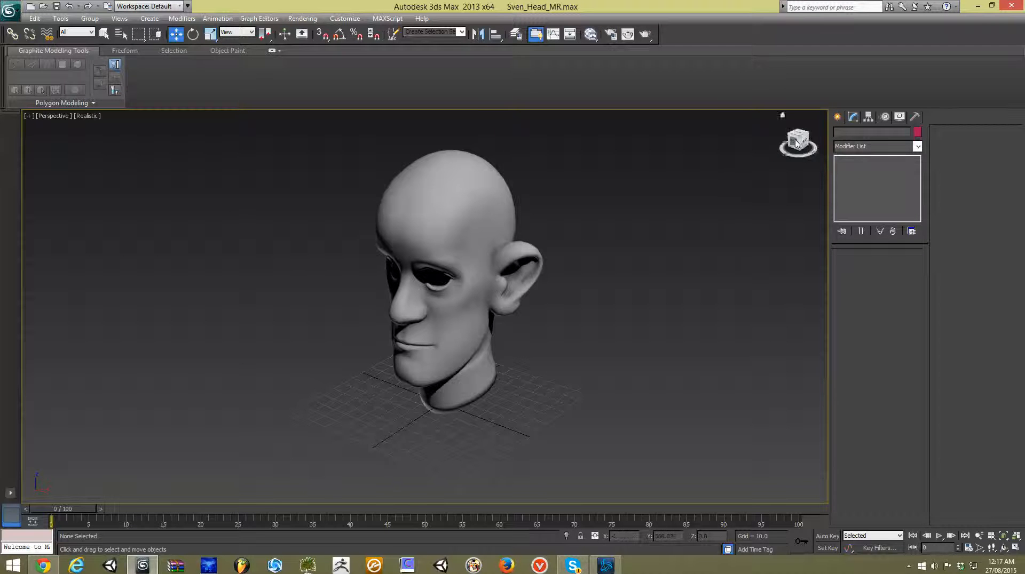
Place a standard Skylight on the ground plane beside the head, at about X -116, Y 8, Z 0
mouse_move(798, 143)
mouse_down()
mouse_move(808, 143)
mouse_move(797, 146)
mouse_up()
middle_drag(682, 281, 671, 251)
click(838, 118)
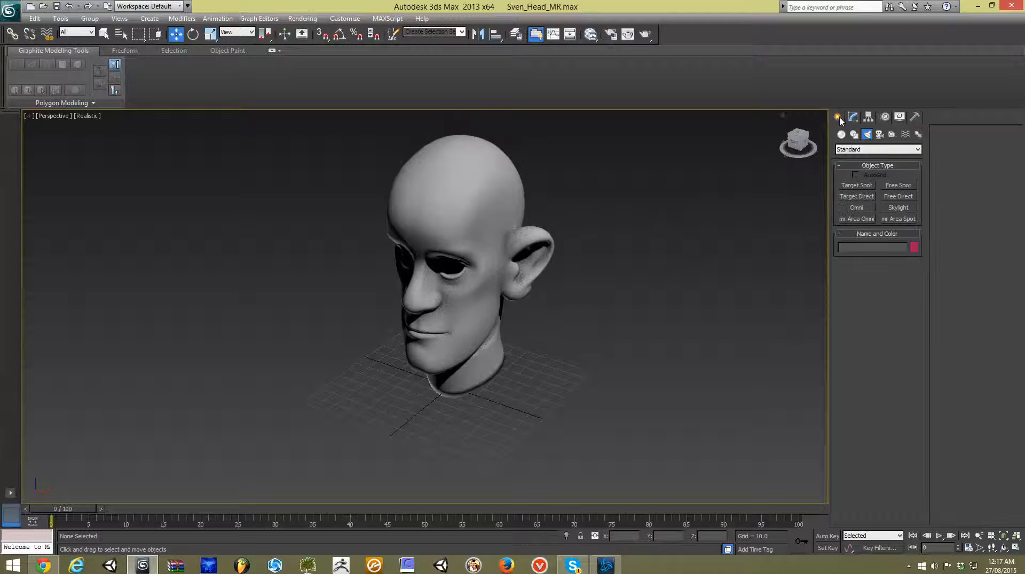
click(867, 134)
click(899, 208)
click(424, 408)
drag(424, 409, 323, 332)
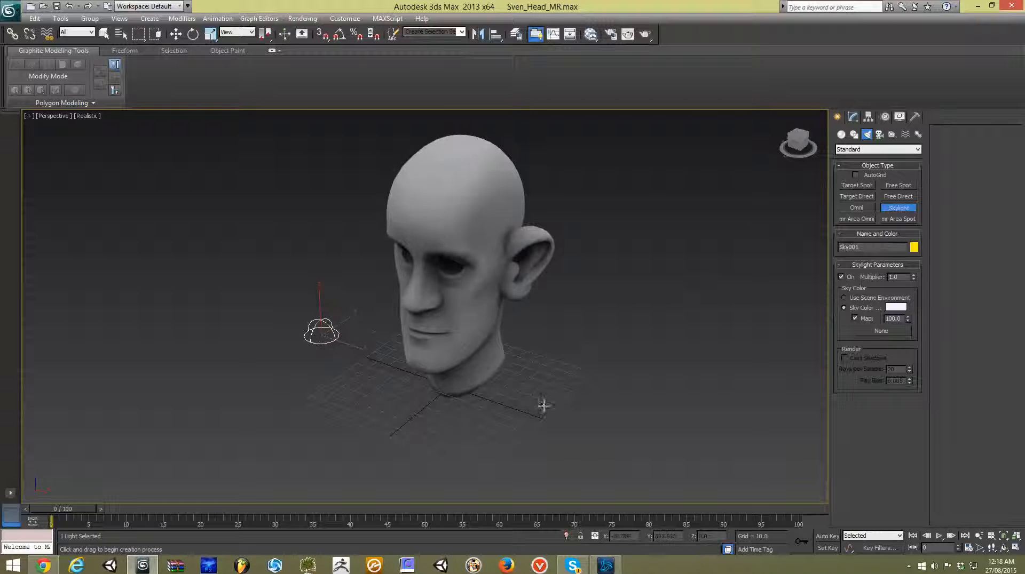
click(176, 33)
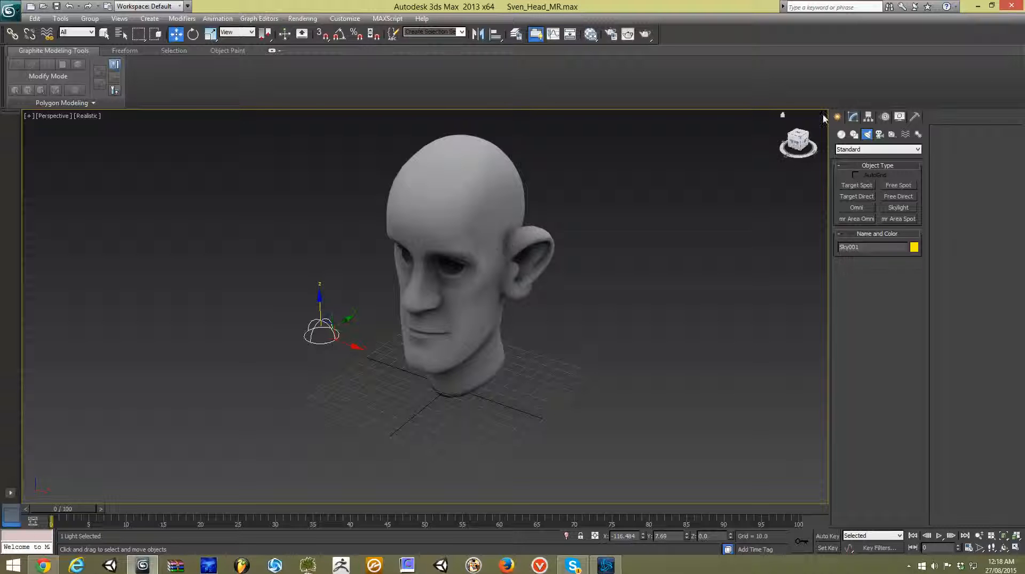
Select Sven_head and add a VertexPaint modifier on top of its Editable Poly
mouse_move(794, 142)
mouse_down()
mouse_move(807, 142)
mouse_move(764, 156)
mouse_move(817, 145)
mouse_up()
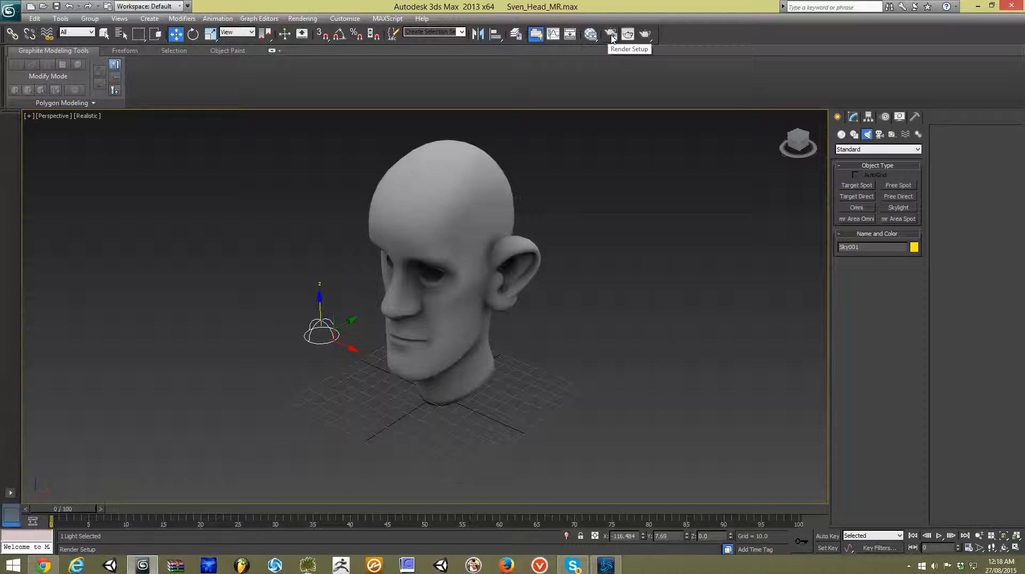
click(853, 116)
click(470, 202)
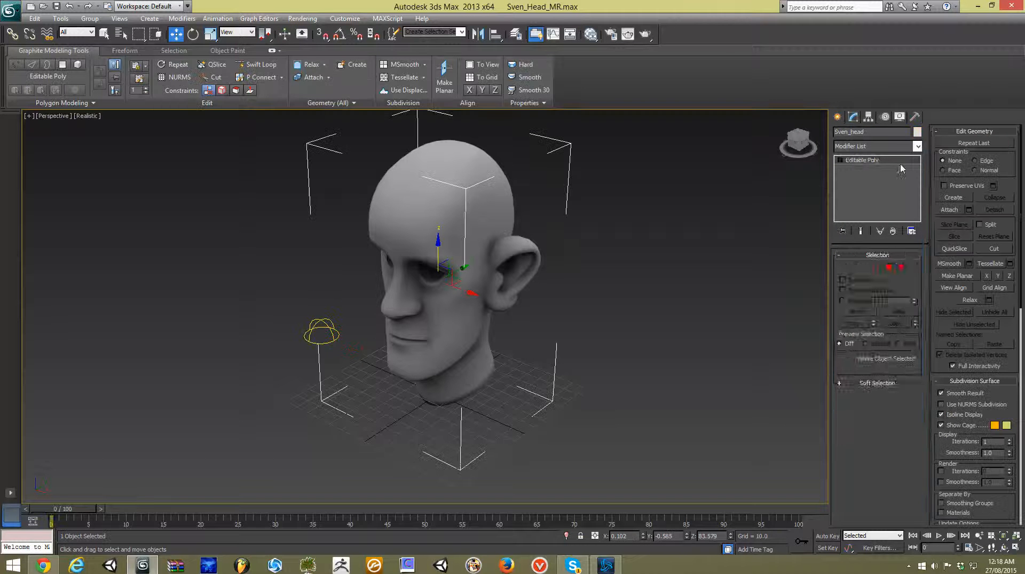
click(917, 147)
scroll(875, 374, down, 15)
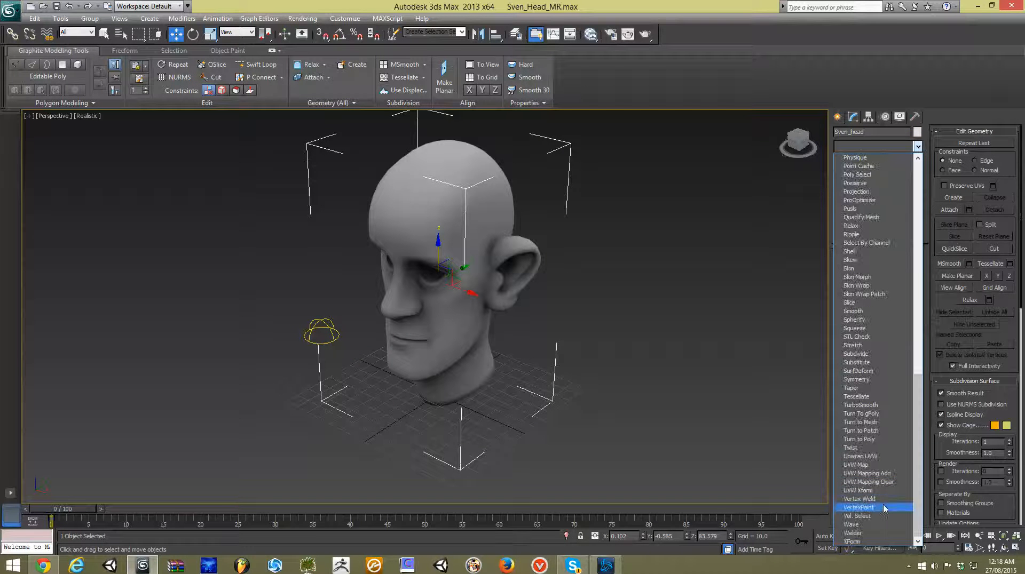
click(883, 508)
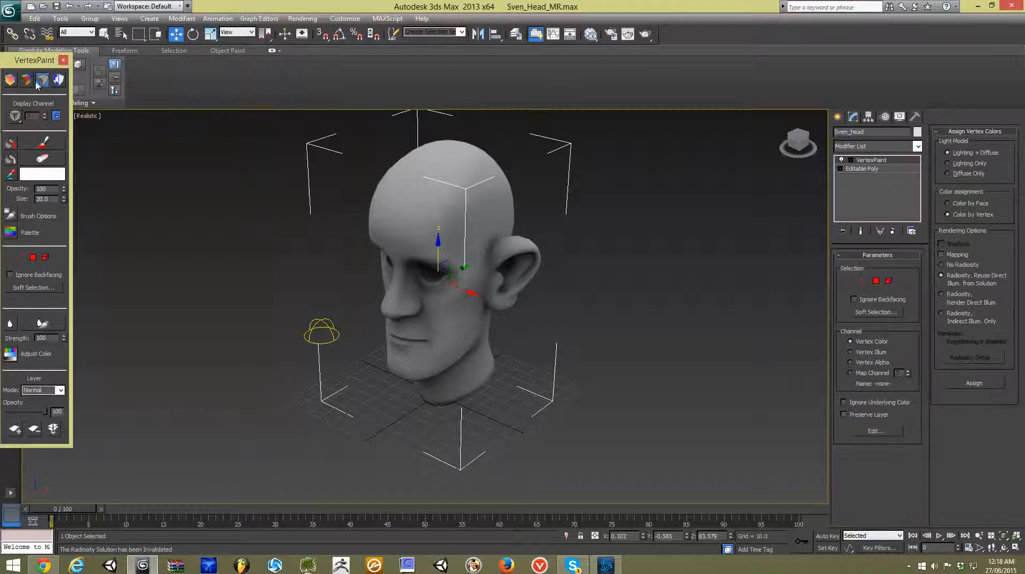
Compare the unshaded, shaded and disabled vertex color displays on the head, and set the viewport shading to Shaded
click(27, 81)
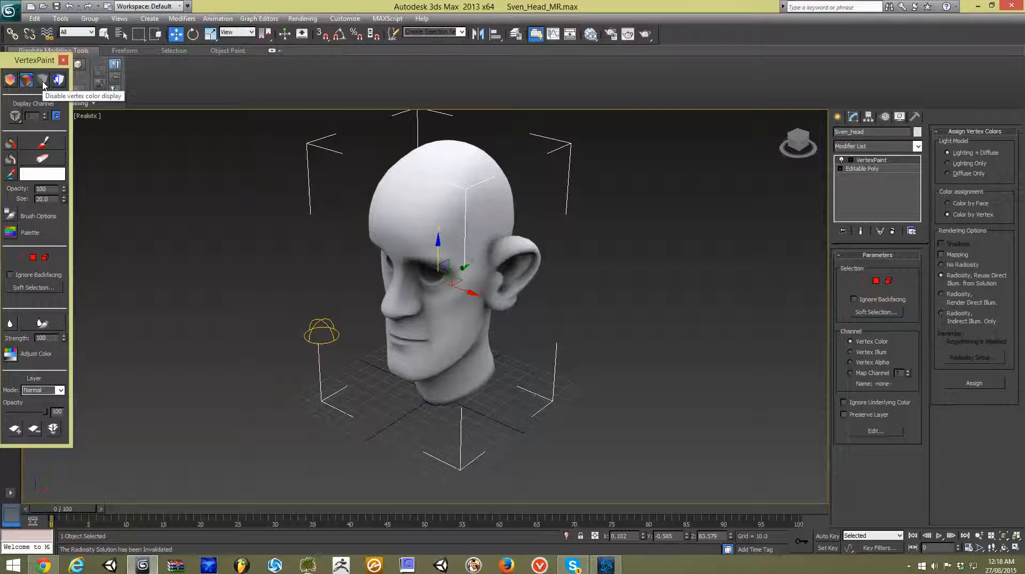
click(10, 80)
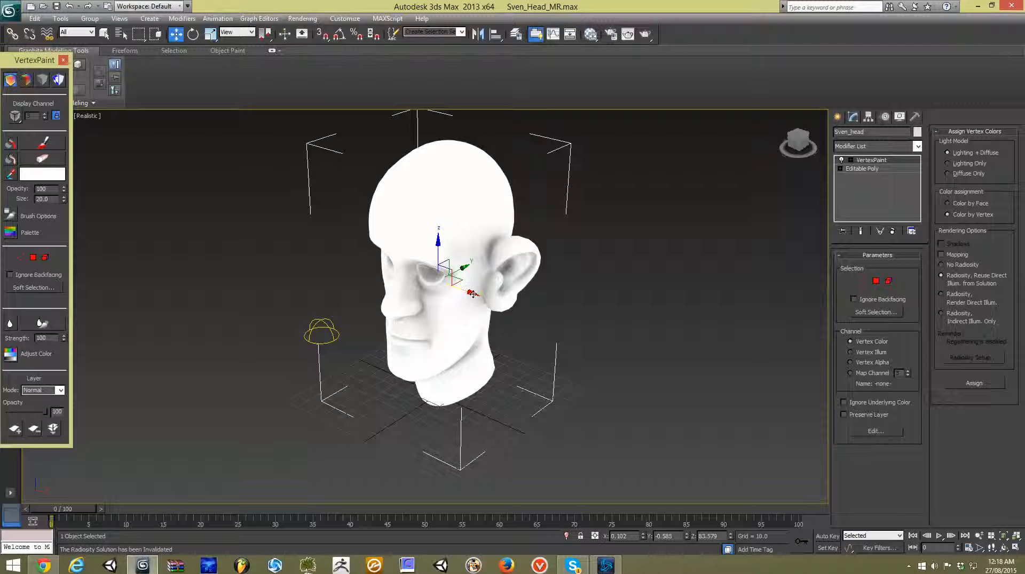
click(26, 80)
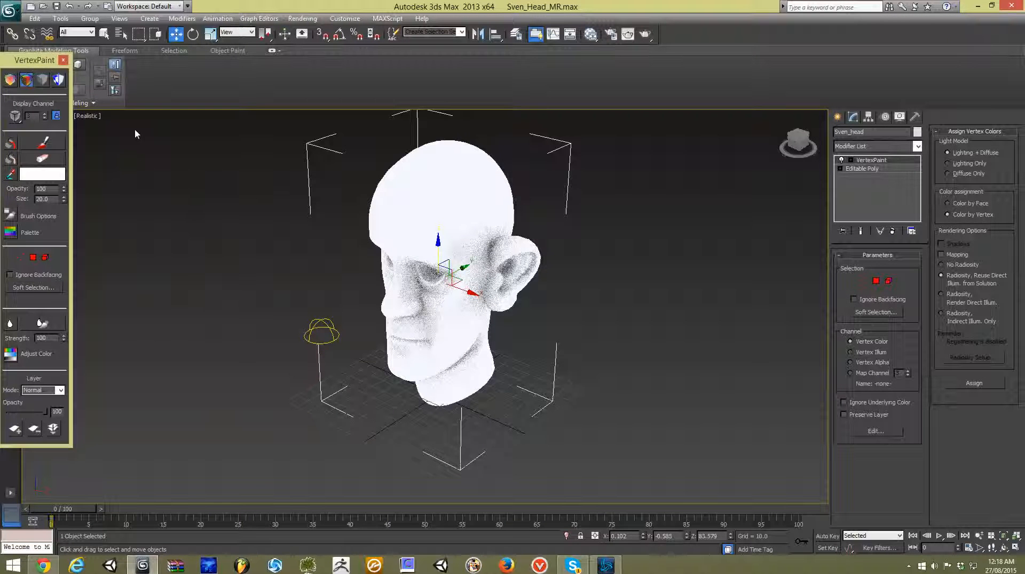
click(88, 117)
click(116, 140)
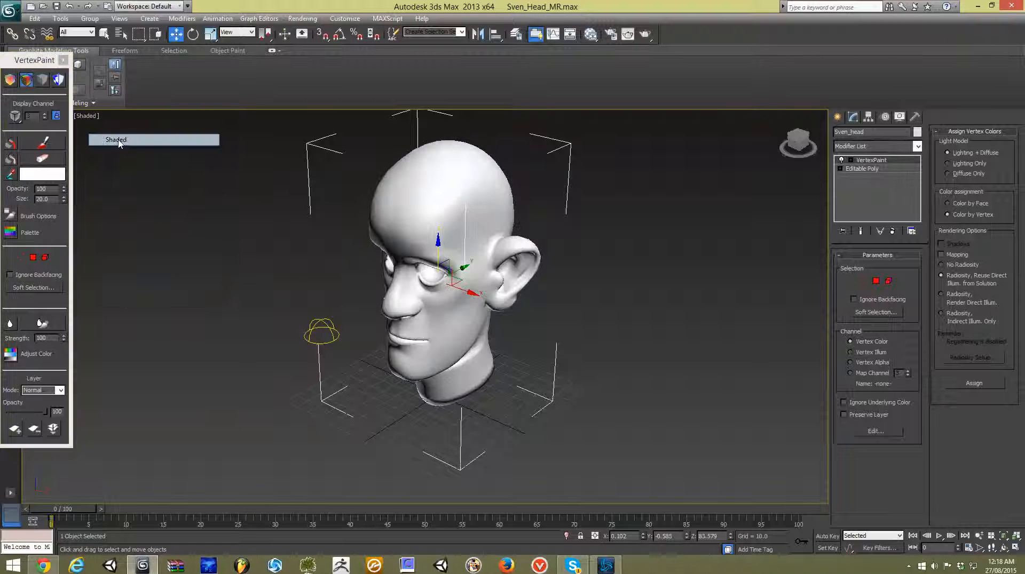
click(10, 80)
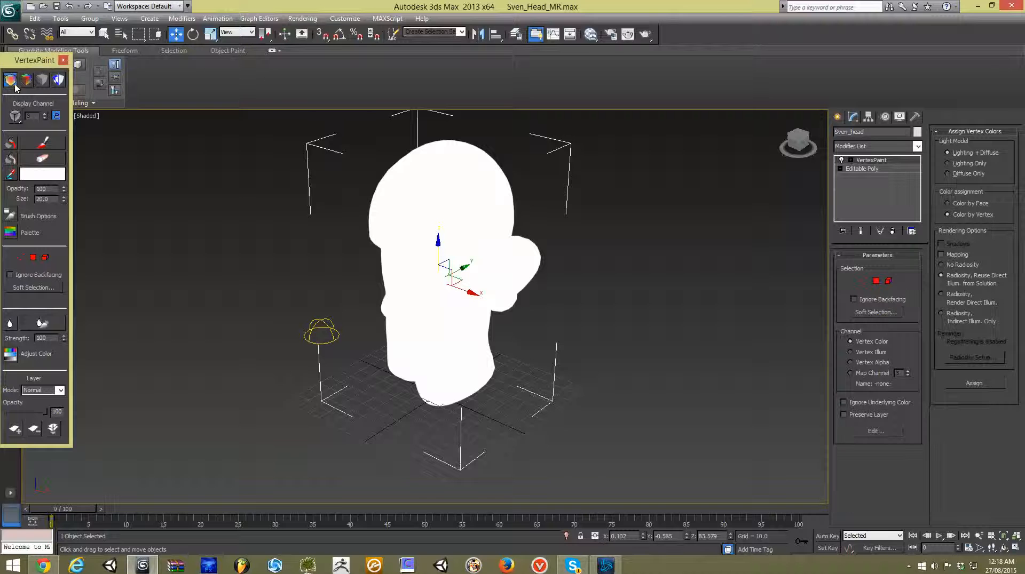
click(27, 81)
click(42, 82)
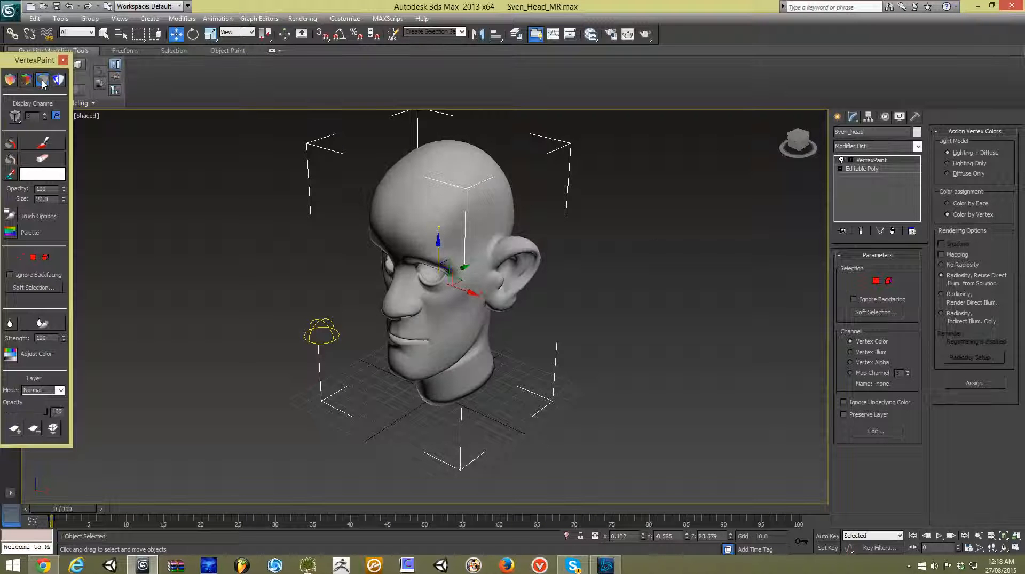
Load the 3dsmax.scanline.radiosity.high render preset in Render Setup
click(610, 34)
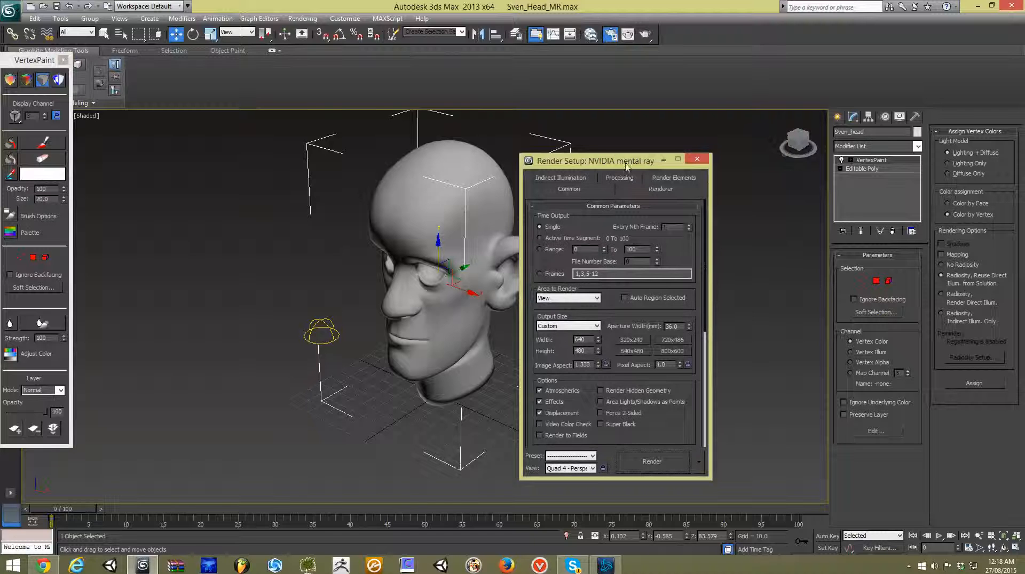
click(595, 395)
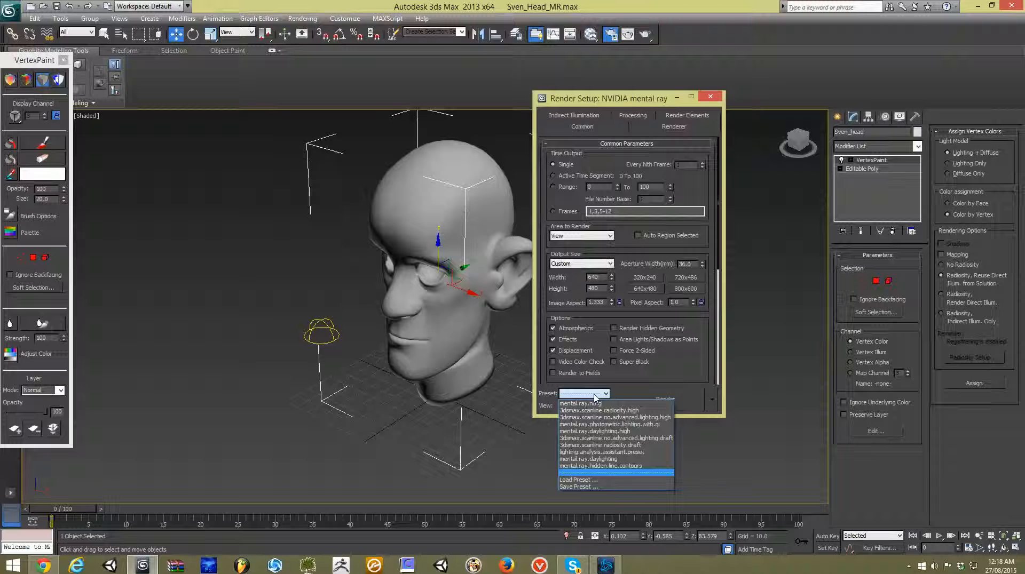
click(619, 411)
click(487, 516)
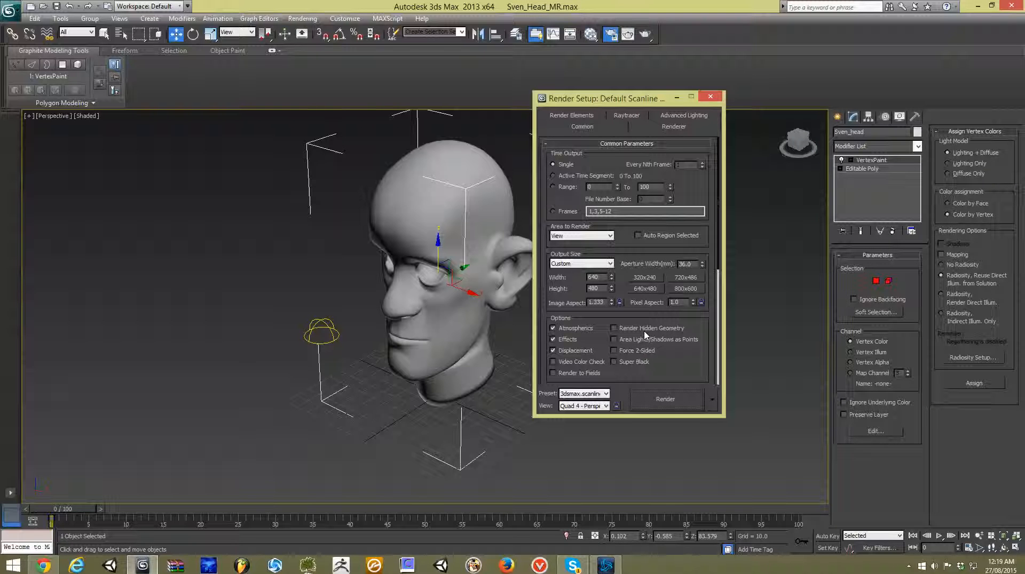
Set the radiosity rendering parameters to Re-Use Direct Illumination from Radiosity Solution
click(672, 117)
drag(652, 103, 672, 77)
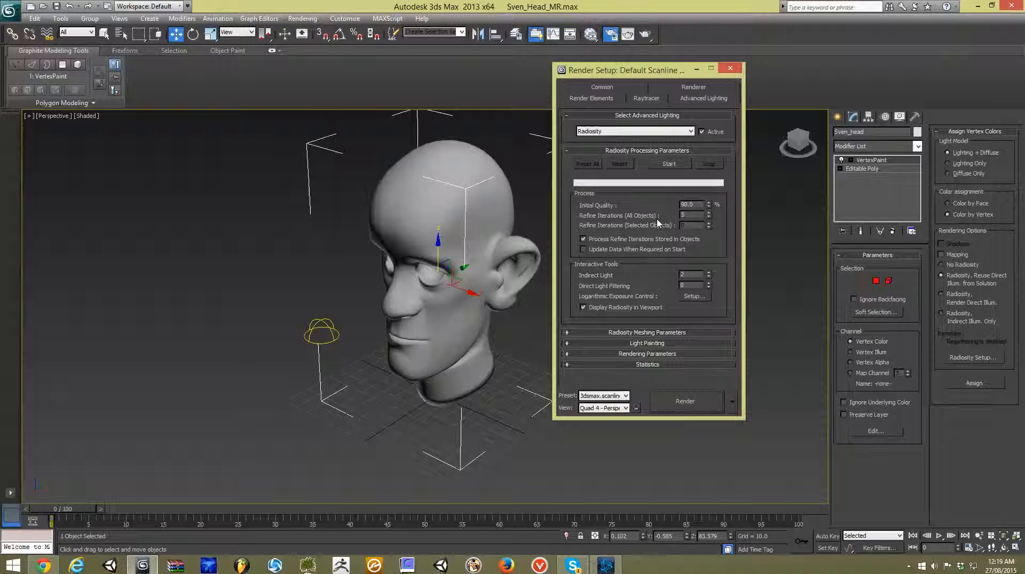
click(654, 355)
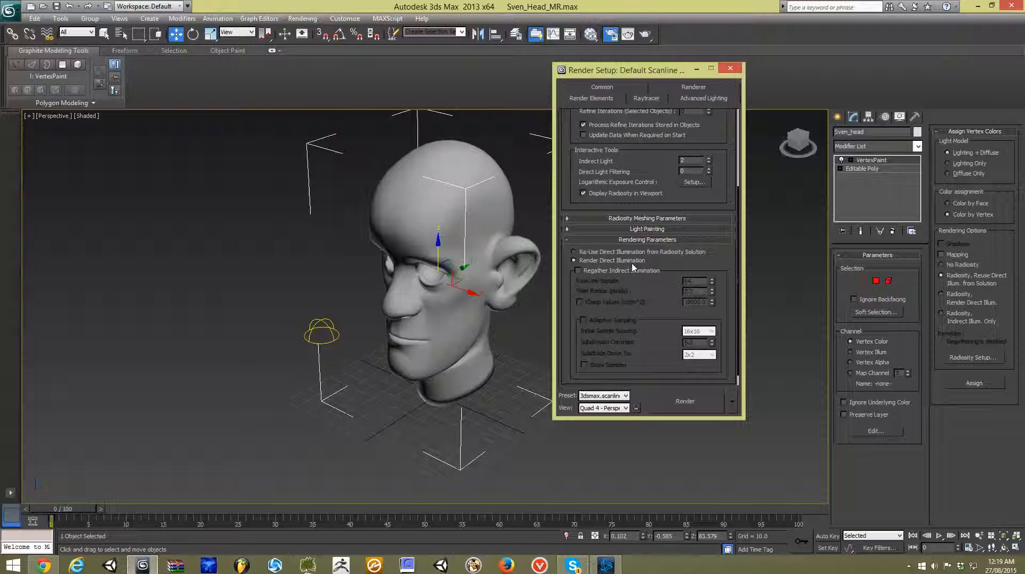
click(574, 252)
scroll(648, 230, up, 5)
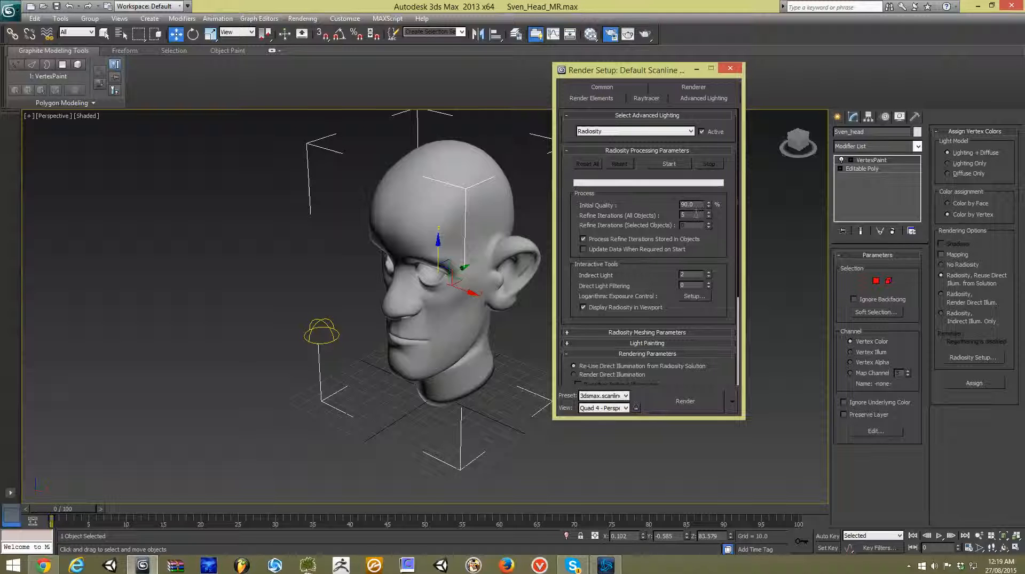
Calculate the radiosity solution for the scene
drag(697, 214, 661, 213)
click(670, 164)
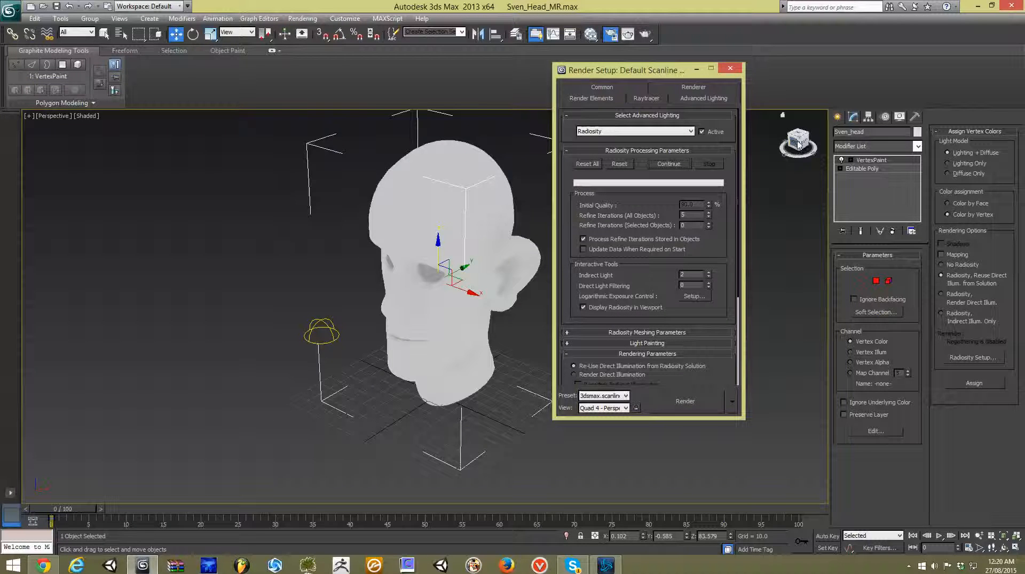
mouse_move(799, 144)
mouse_down()
mouse_move(777, 143)
mouse_move(803, 142)
mouse_up()
Add a second VertexPaint modifier above the existing one on Sven_head
click(878, 161)
click(878, 160)
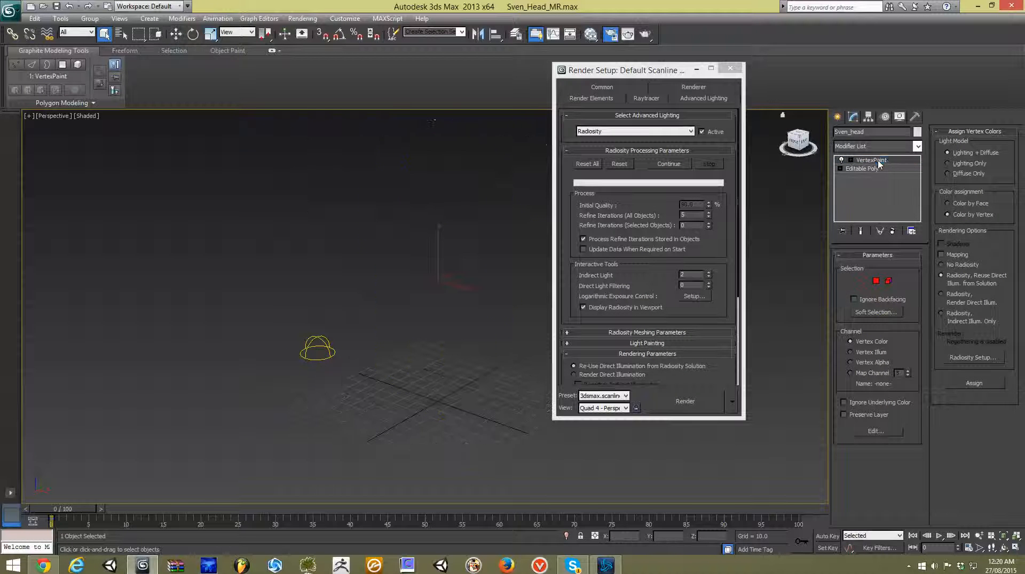
click(885, 163)
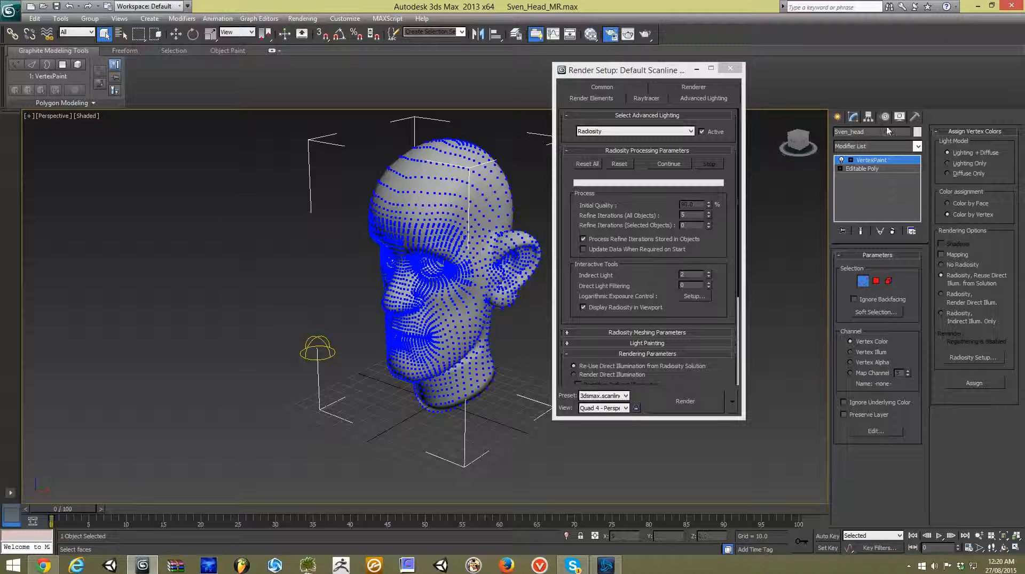
click(913, 147)
drag(918, 189, 931, 396)
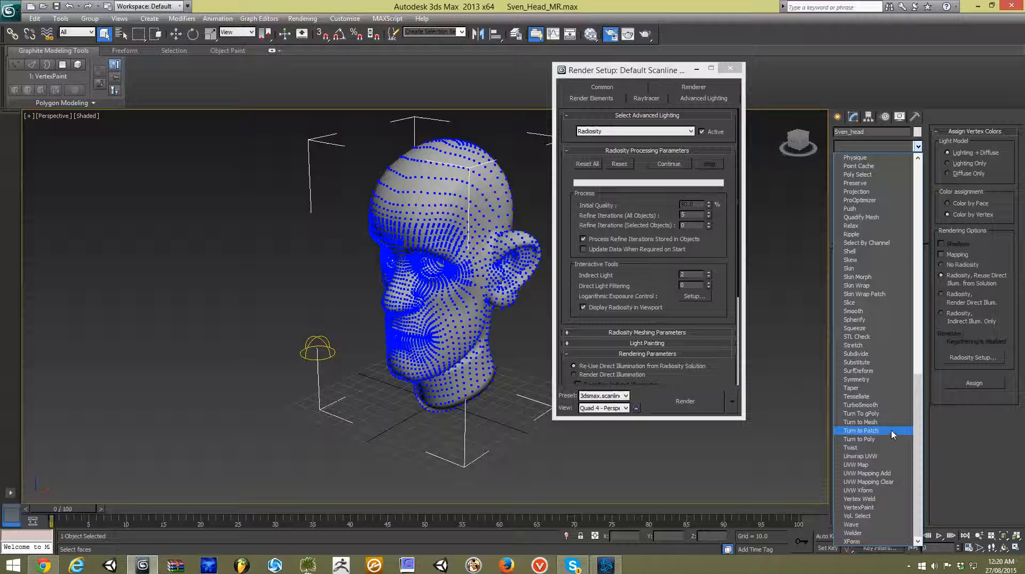
click(881, 508)
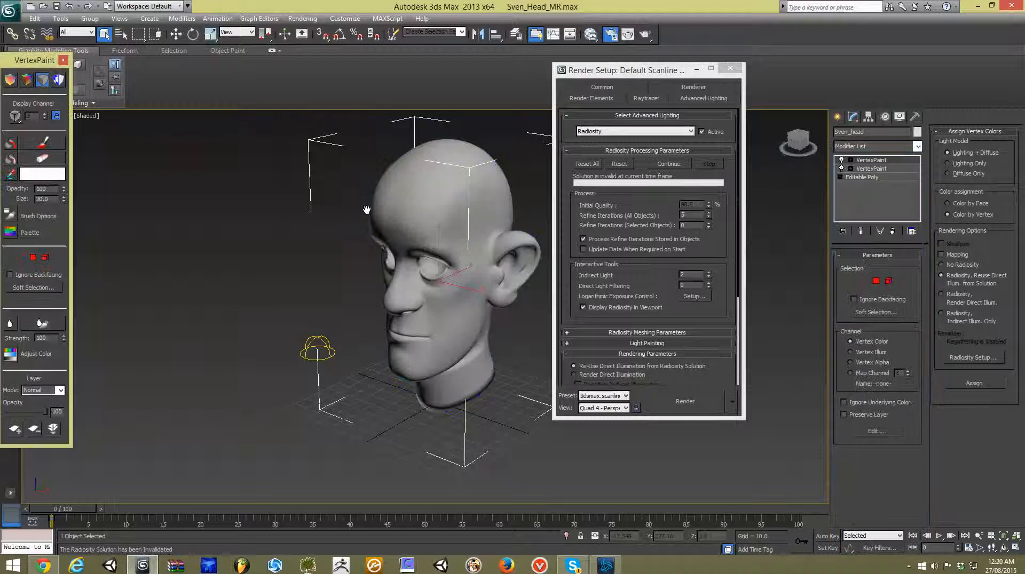
Turn on the shaded vertex color display for the head and collapse the Assign Vertex Colors settings
click(27, 80)
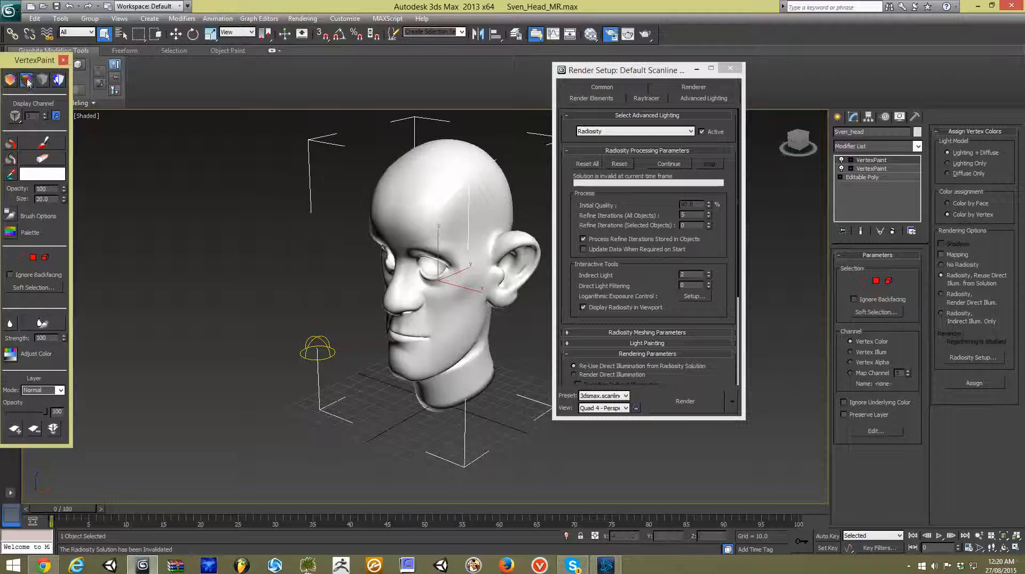
click(21, 258)
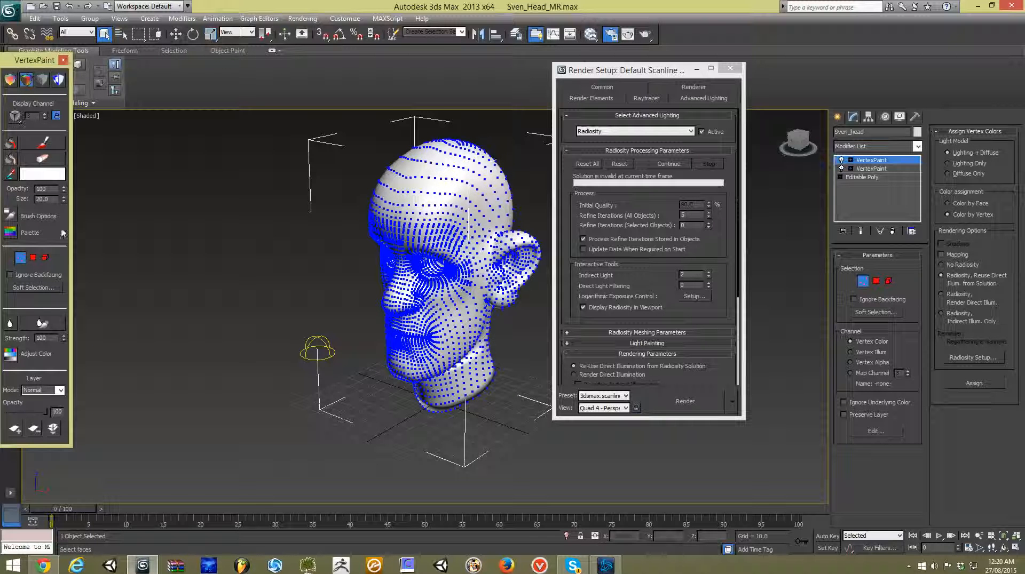
click(19, 258)
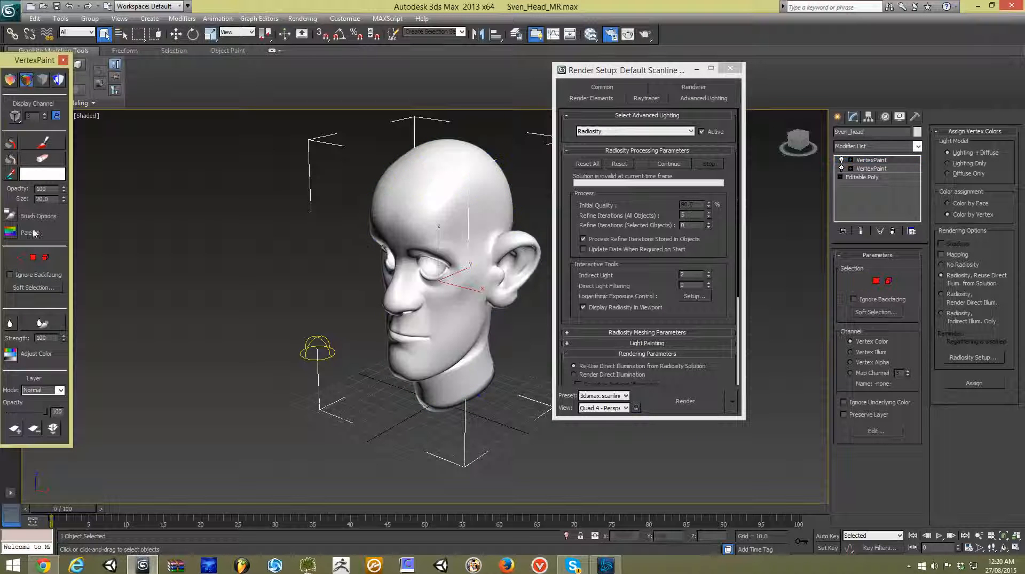
click(974, 130)
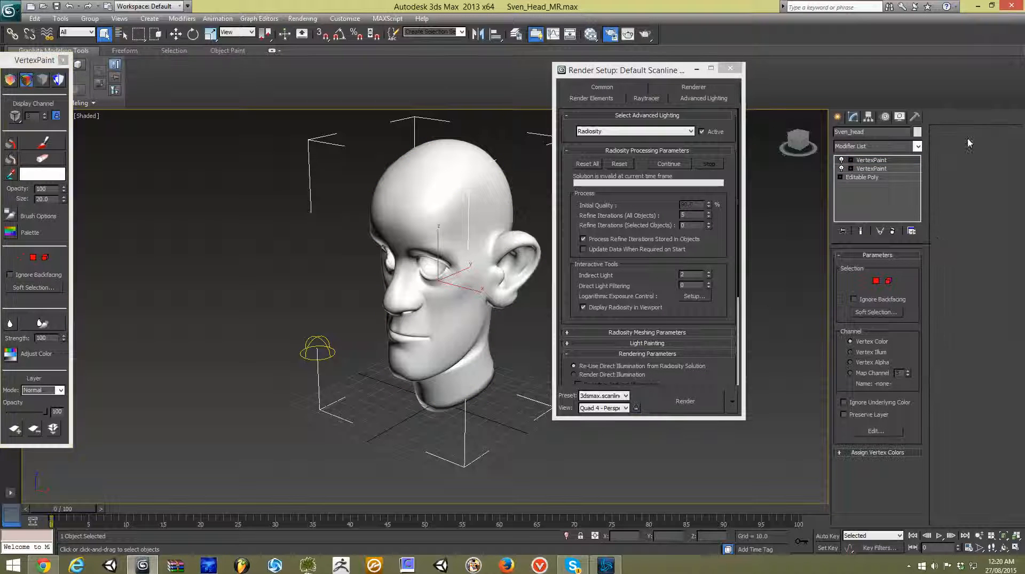
Fully reset and recalculate the radiosity solution, and assign it to the vertex colors of the head
click(866, 454)
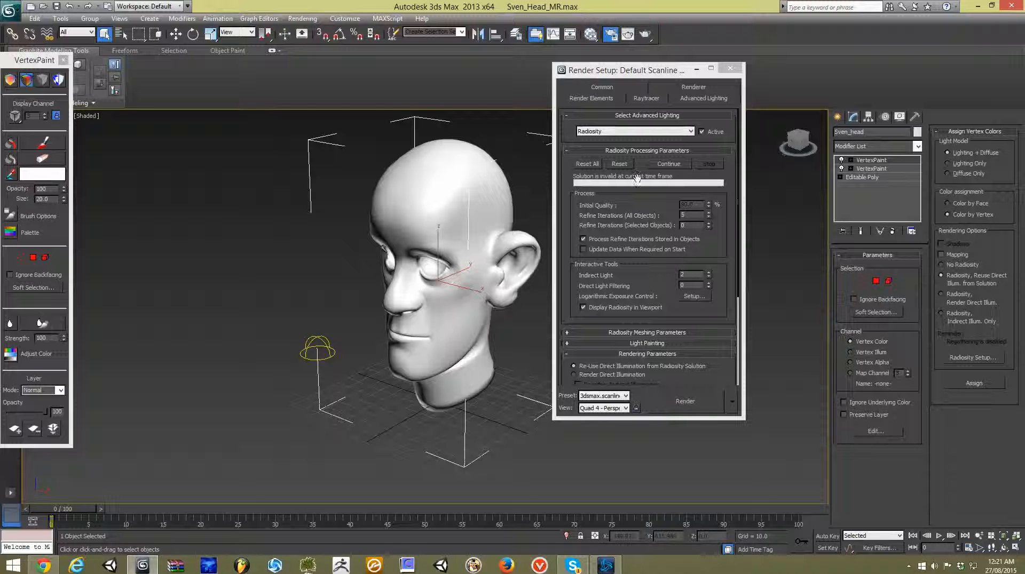
click(674, 168)
click(587, 164)
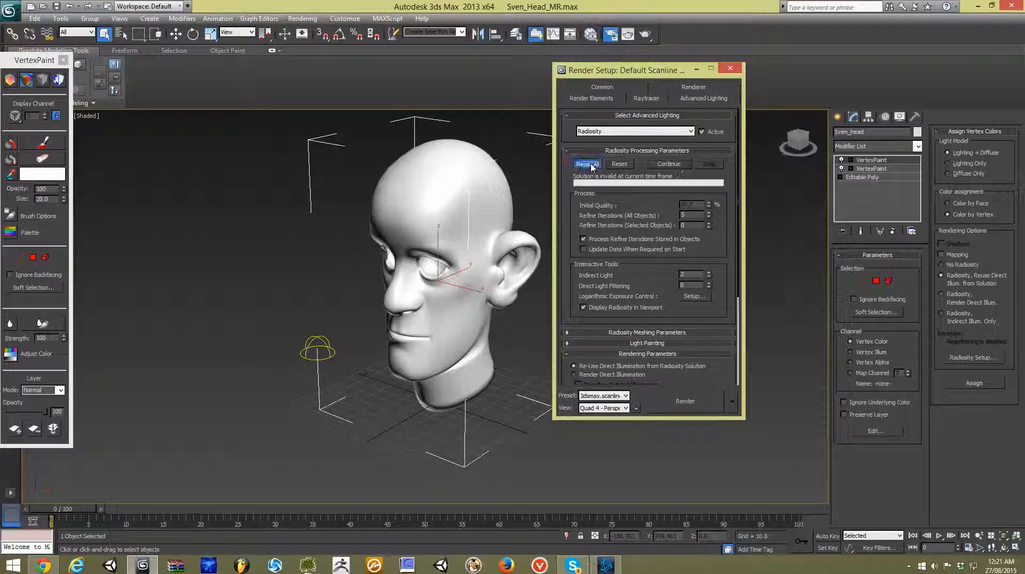
click(539, 296)
click(670, 165)
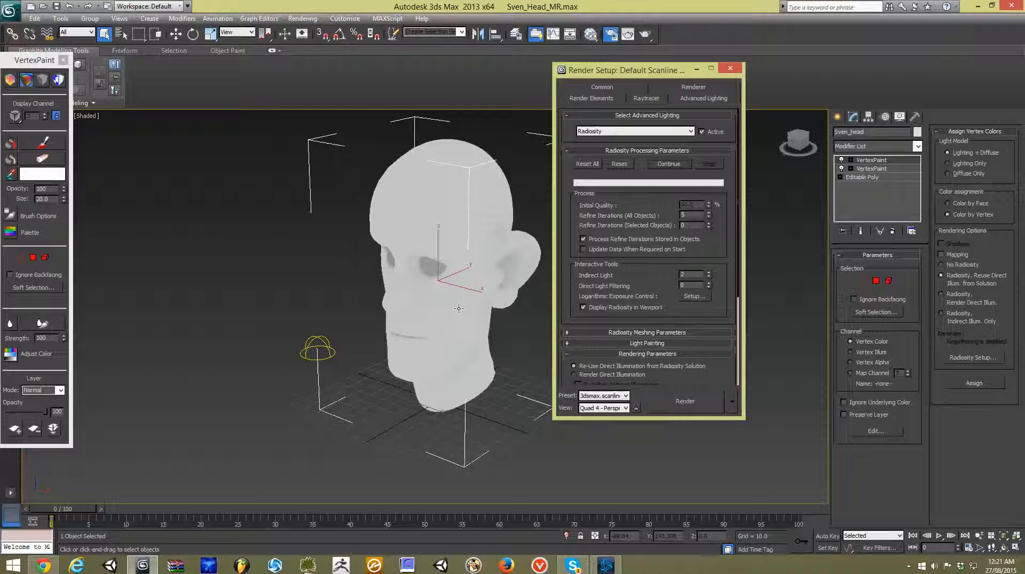
click(985, 385)
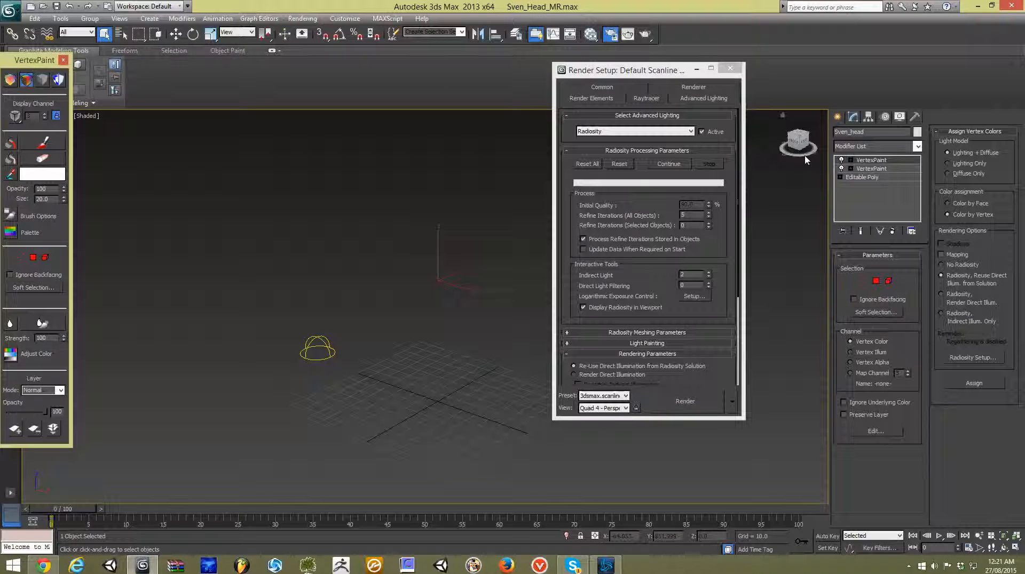
click(11, 355)
drag(144, 178, 146, 182)
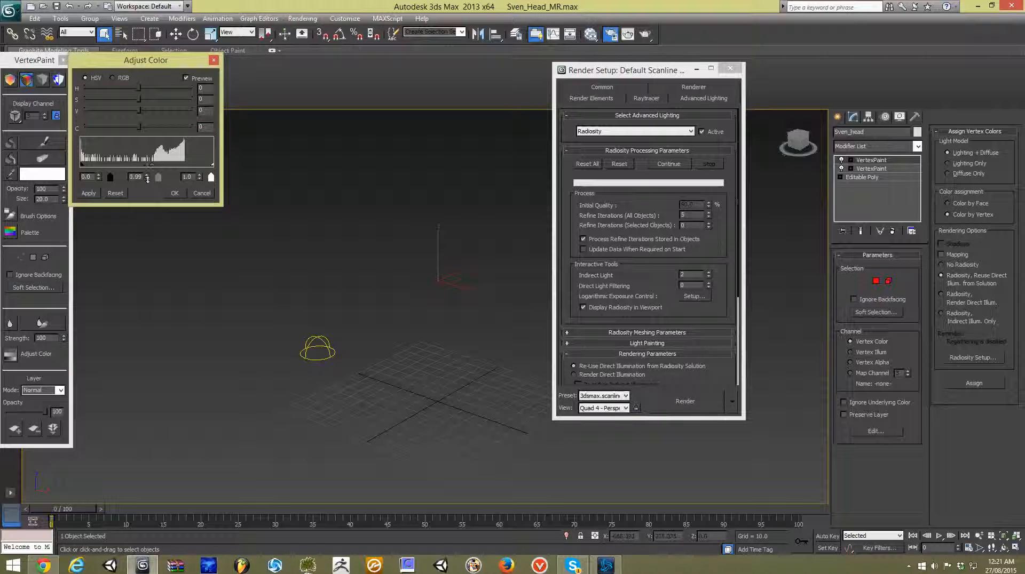
click(199, 193)
click(919, 148)
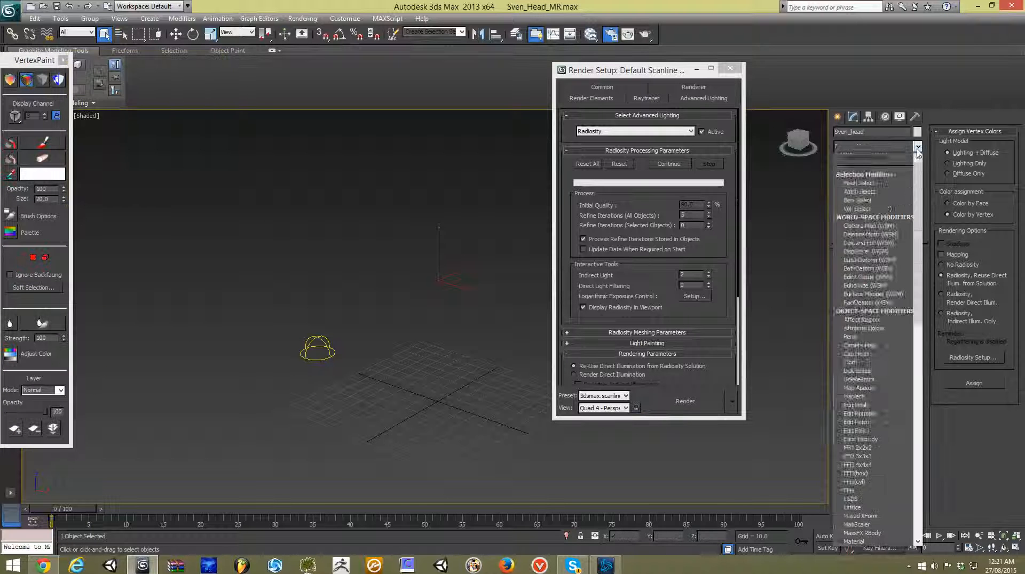
click(918, 149)
click(890, 176)
click(589, 313)
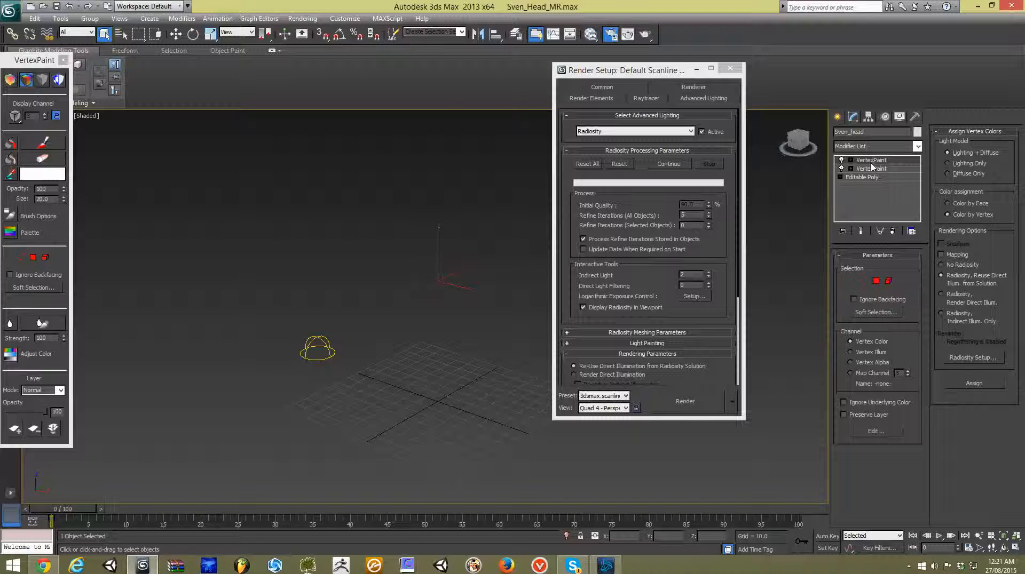
click(877, 170)
click(873, 161)
click(861, 280)
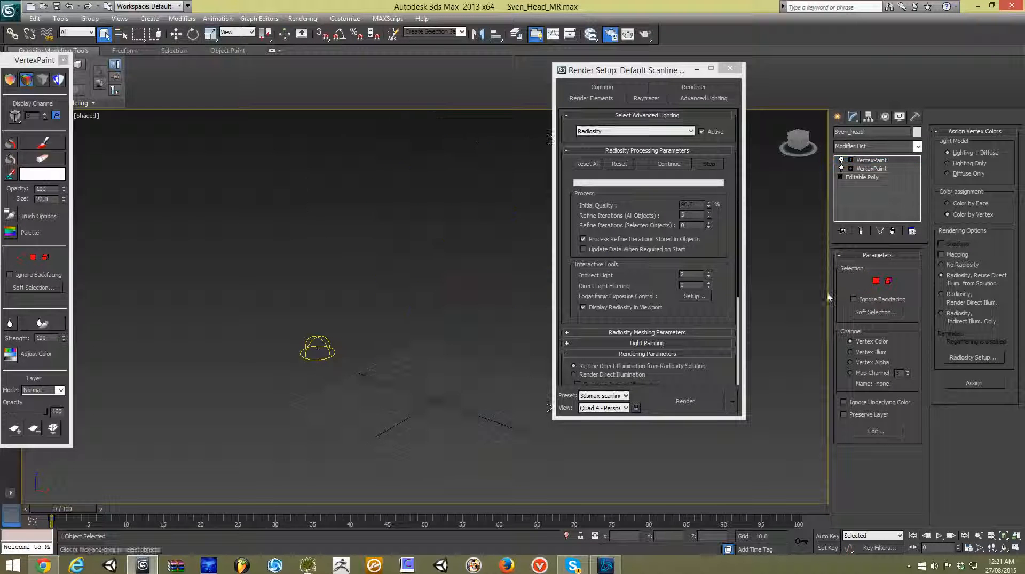
Select all faces of the head in the upper VertexPaint modifier and turn off Display Radiosity in Viewport
click(888, 281)
key(ctrl+a)
click(889, 282)
click(876, 161)
click(622, 307)
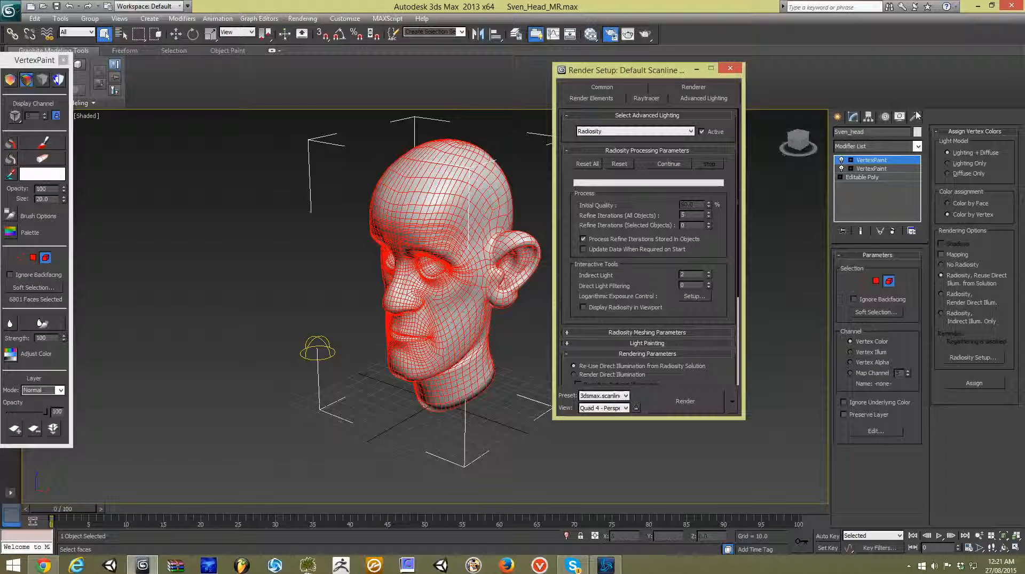
click(874, 163)
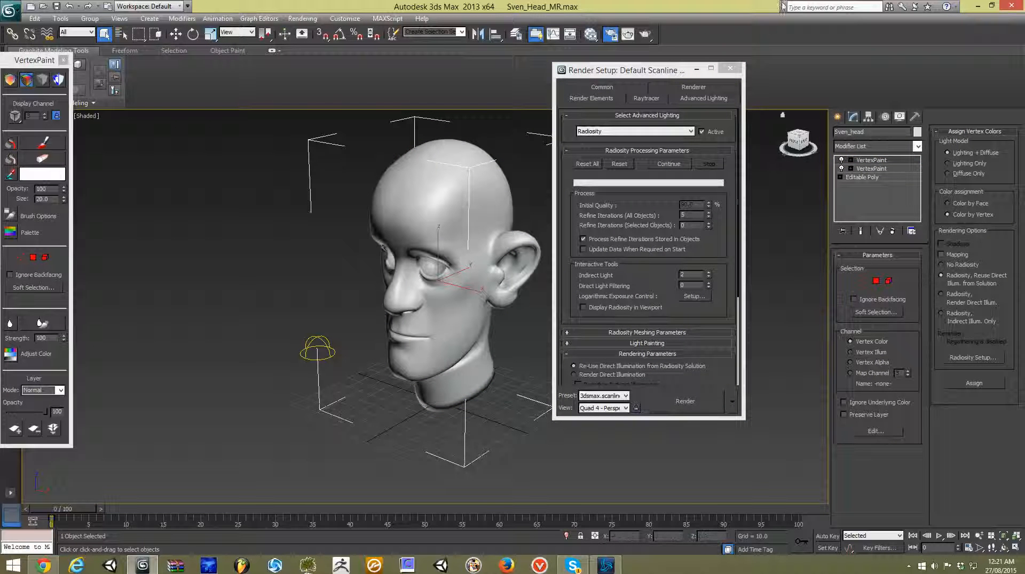
Close the render setup and switch the head to the unshaded vertex color display
click(729, 68)
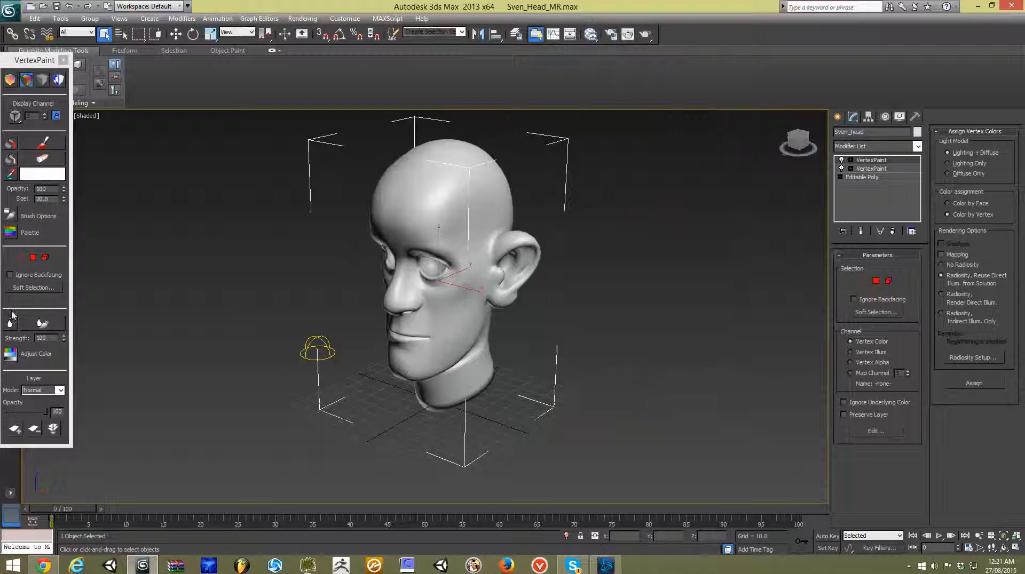
click(10, 354)
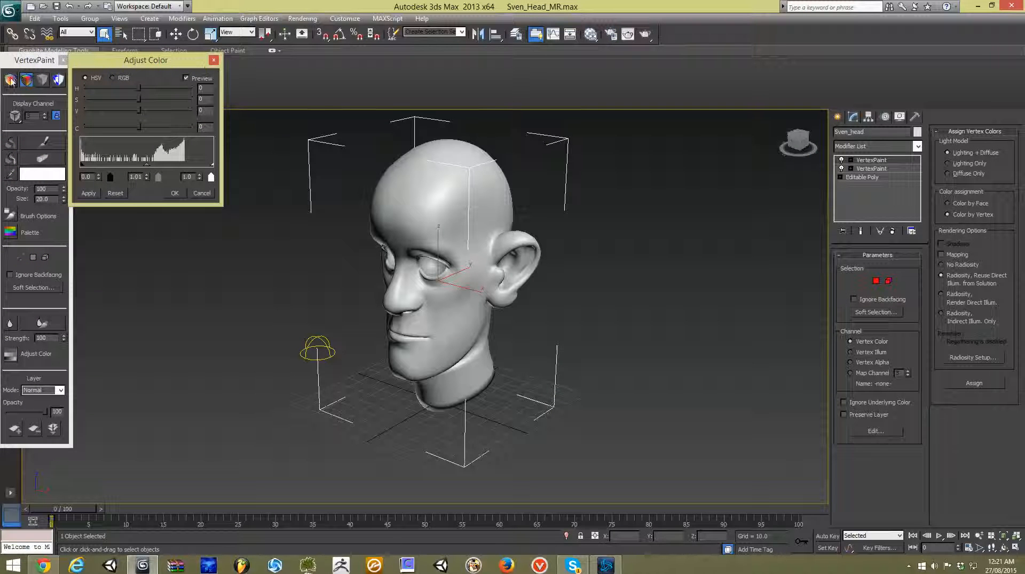
click(214, 60)
click(11, 79)
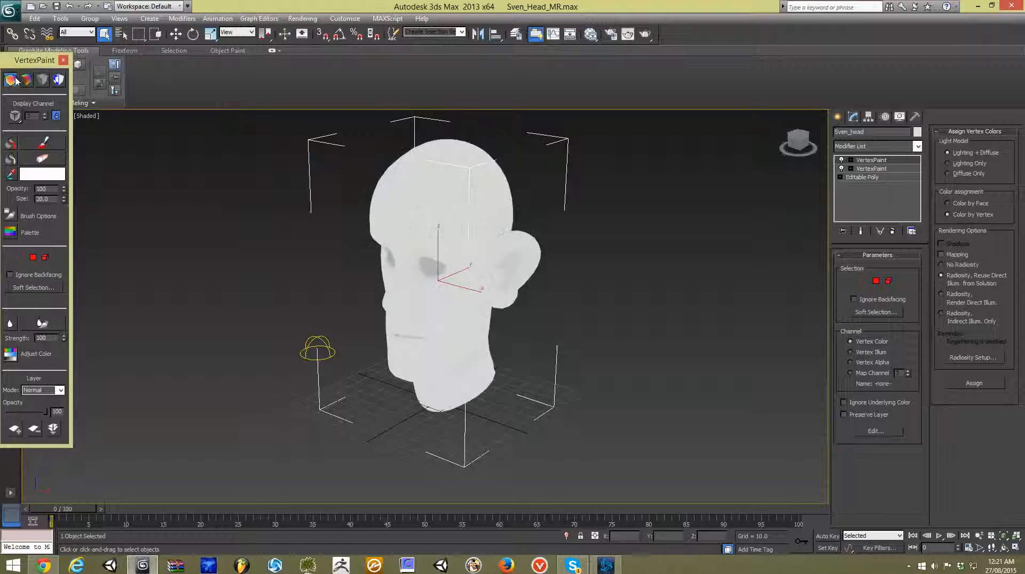
Examine the baked vertex colors around the eyes, mouth and ears from both sides of the head
drag(799, 140, 777, 192)
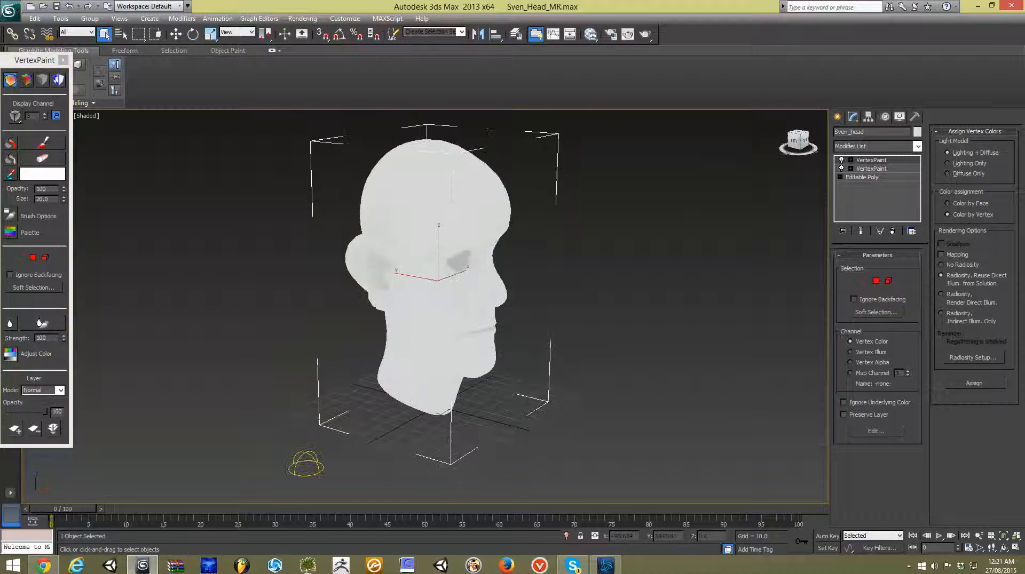
scroll(777, 192, up, 3)
mouse_move(801, 136)
mouse_down()
mouse_move(747, 145)
mouse_move(808, 142)
mouse_up()
scroll(747, 144, down, 3)
mouse_move(587, 267)
alt+middle_down()
mouse_move(694, 262)
mouse_move(582, 294)
mouse_move(595, 259)
alt+middle_up()
scroll(627, 231, up, 3)
scroll(508, 245, down, 5)
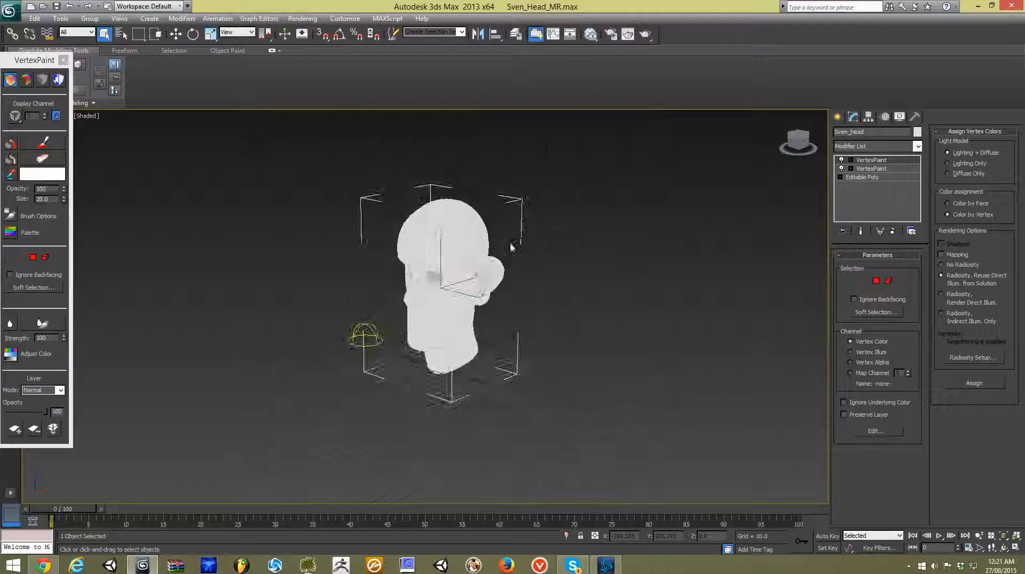
scroll(490, 235, up, 5)
scroll(490, 235, down, 4)
scroll(490, 235, up, 4)
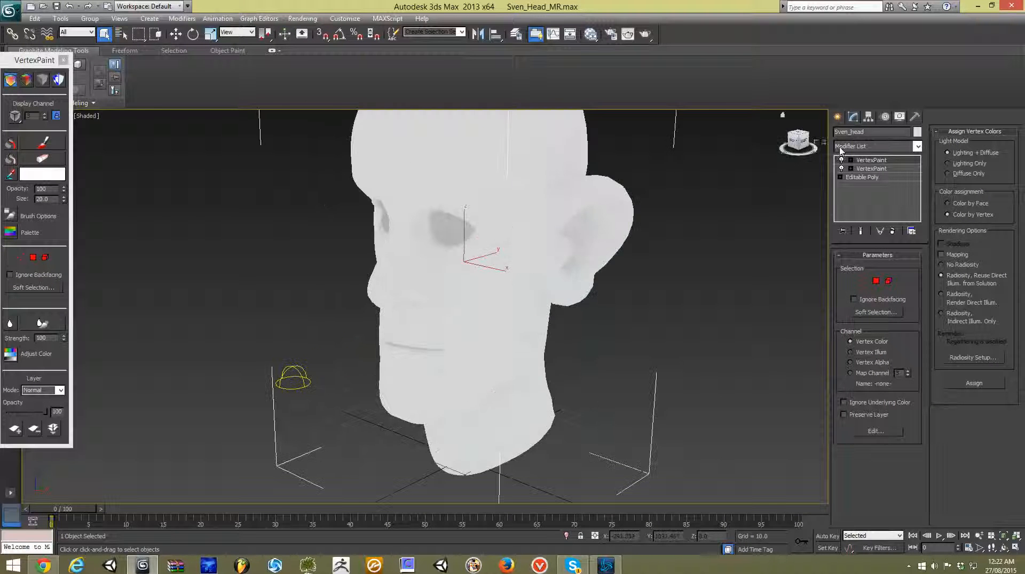
click(785, 146)
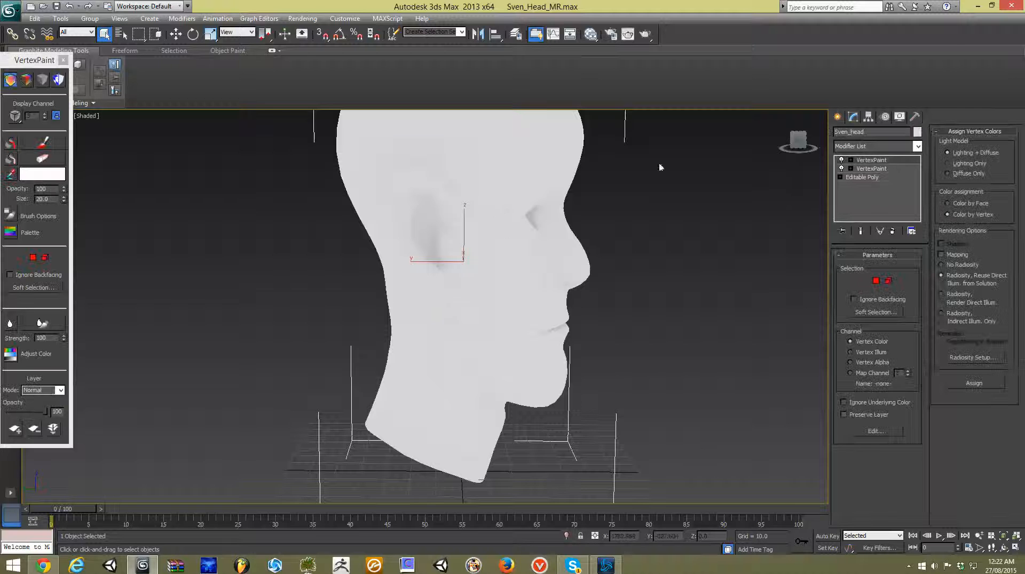
click(804, 146)
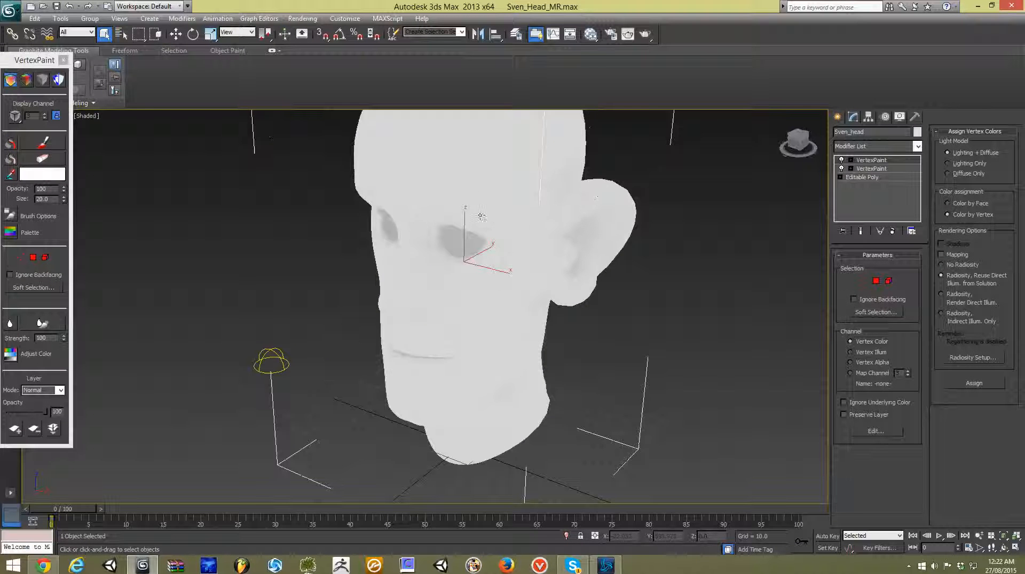
Adjust the vertex color levels of the head to a midtone value of 0.14 and a white value of 0.78
click(10, 354)
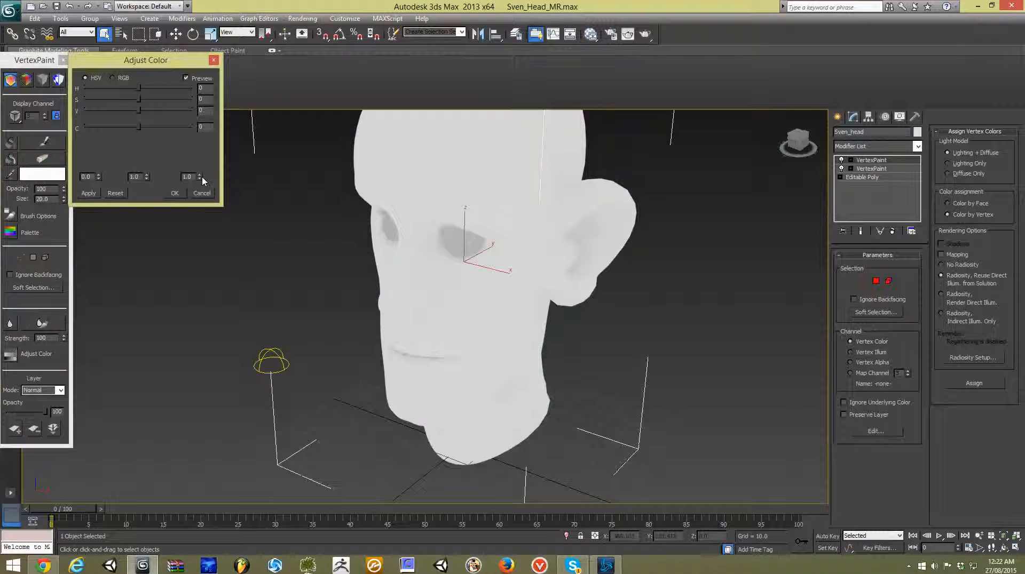
click(200, 178)
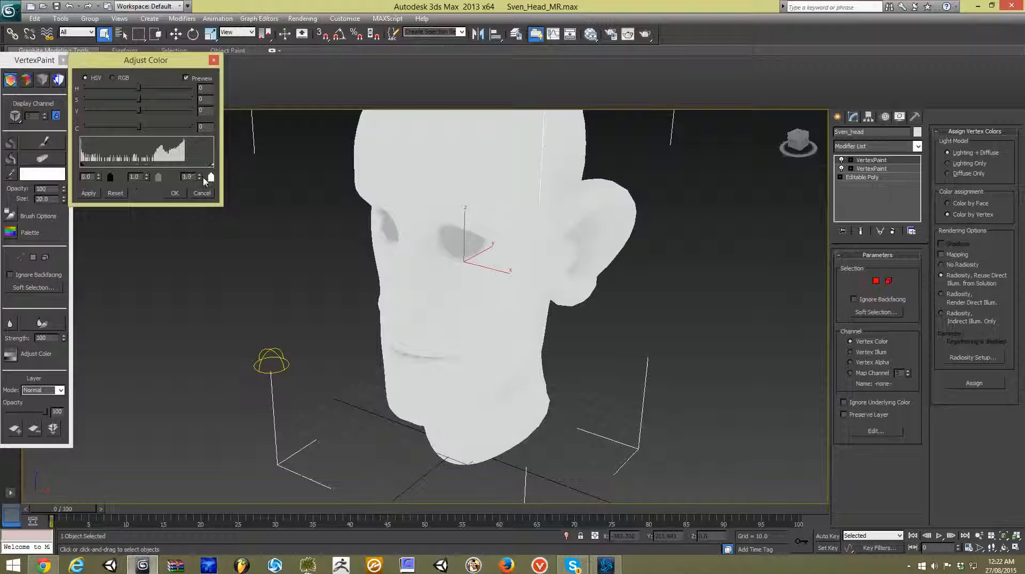
drag(203, 177, 203, 187)
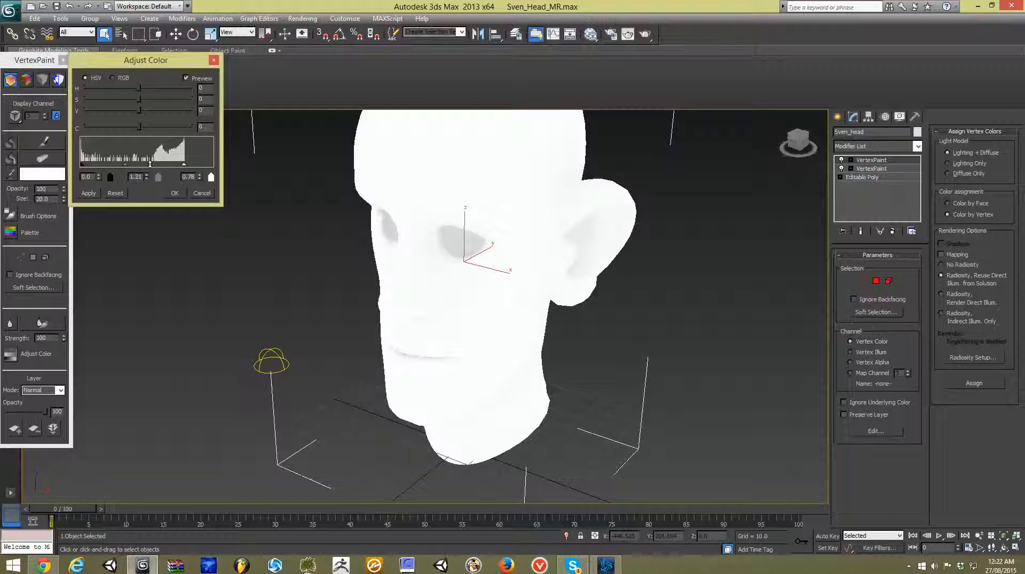
drag(155, 136, 166, 222)
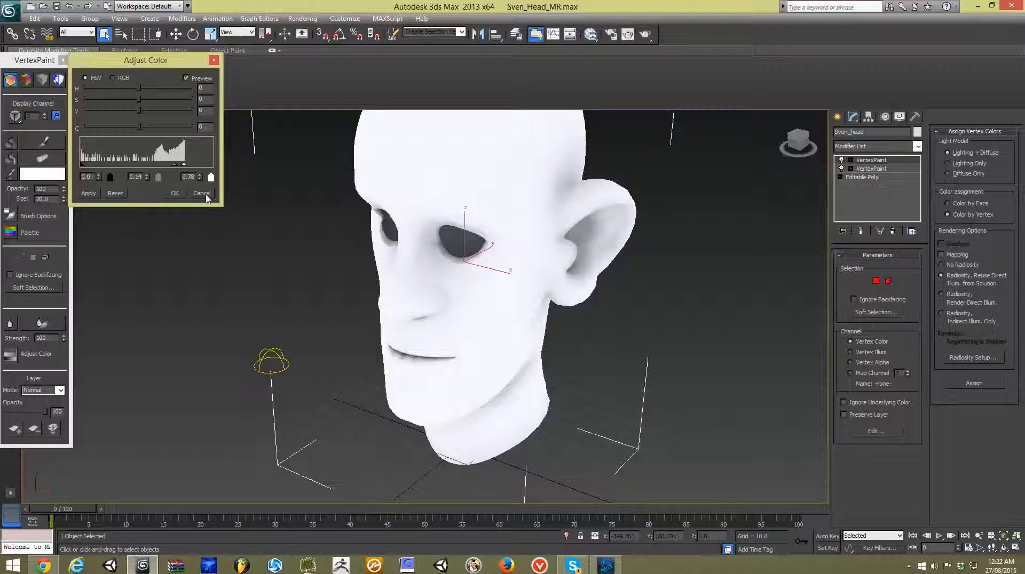
click(174, 194)
Inspect the adjusted shading against the mesh density around the eye and ear with edged faces temporarily shown
middle_drag(289, 231, 279, 254)
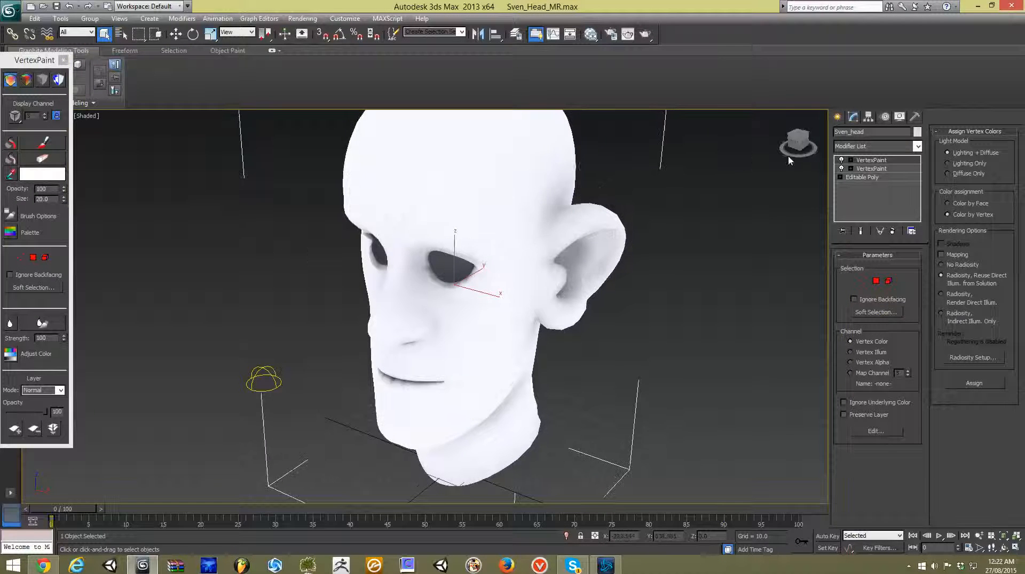
key(F4)
alt+middle_drag(614, 205, 594, 204)
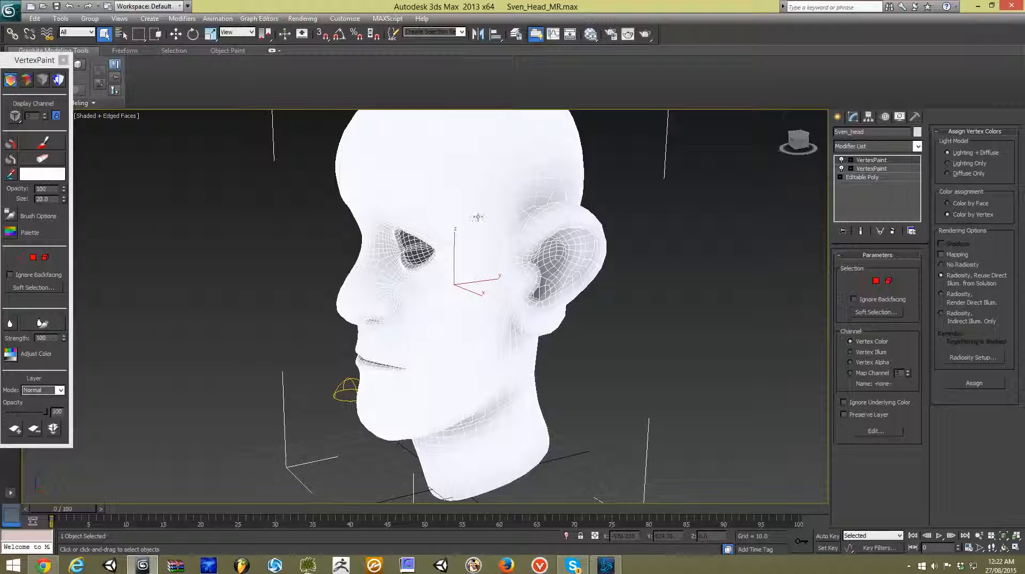
middle_drag(478, 217, 512, 183)
scroll(457, 215, up, 3)
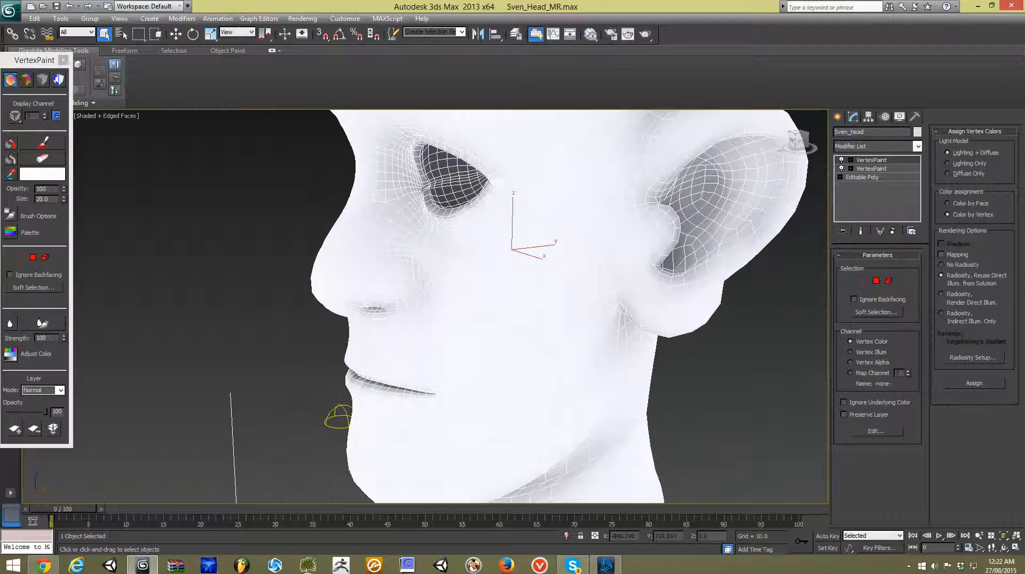
key(F4)
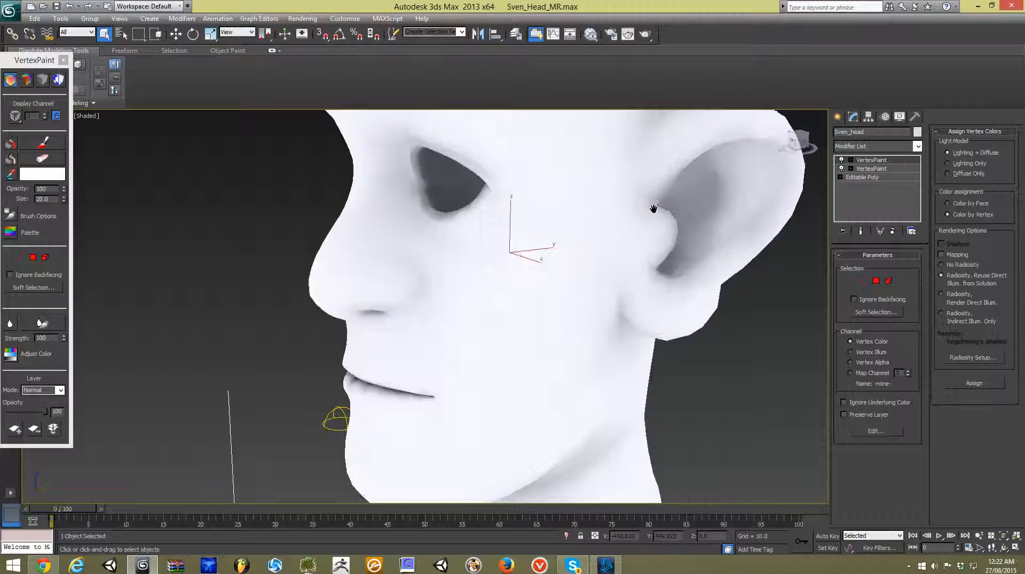
scroll(652, 209, down, 3)
alt+middle_drag(652, 208, 662, 235)
scroll(748, 224, down, 3)
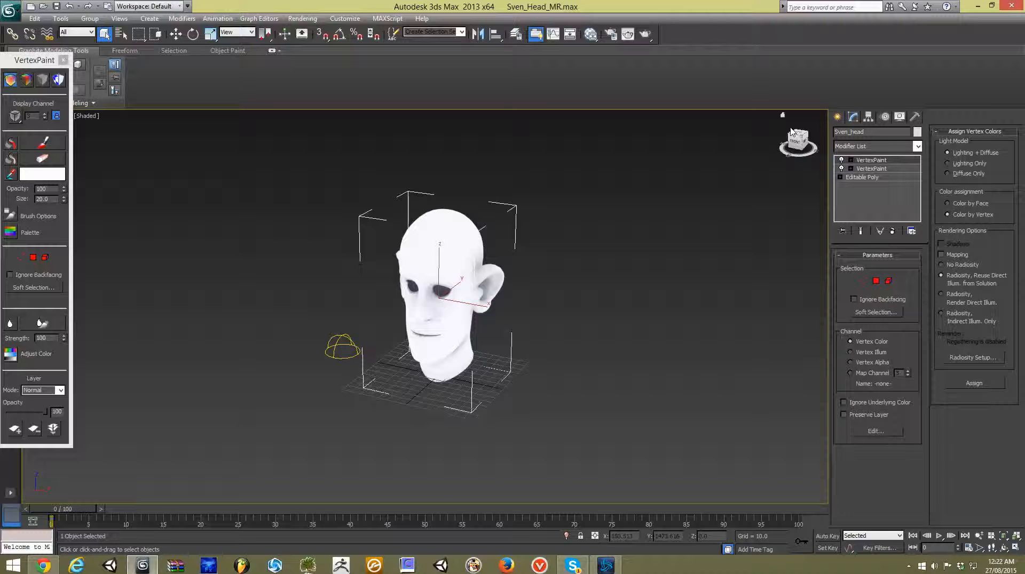
Review the adjusted vertex color shading from the front and both sides, with the head deselected for a clear view
click(795, 145)
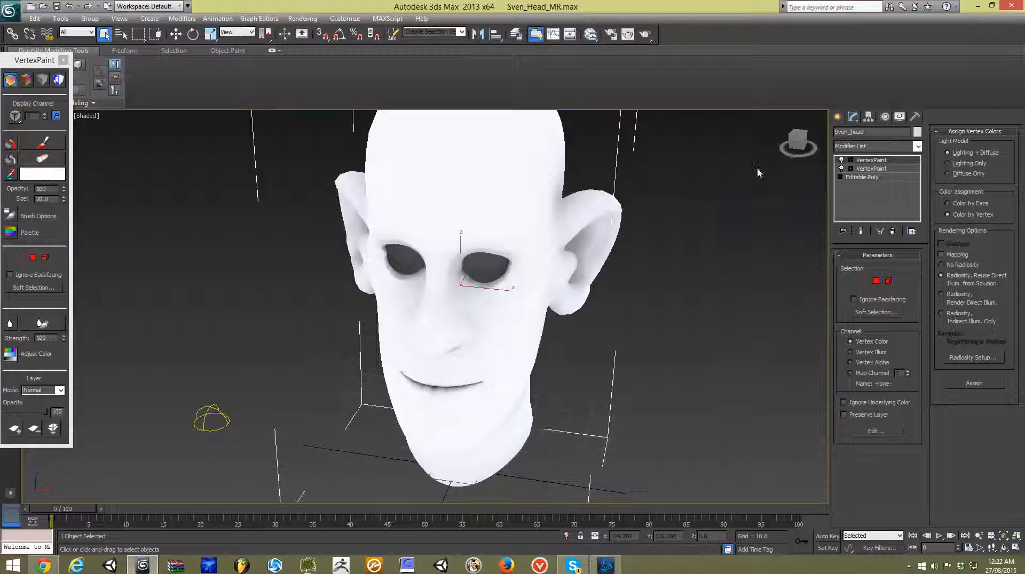
click(797, 142)
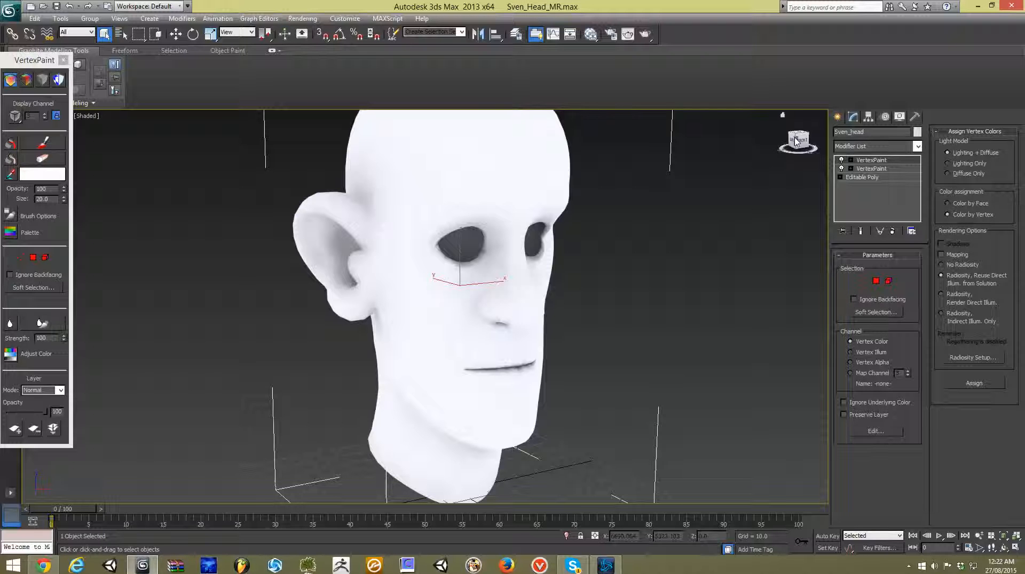
click(795, 141)
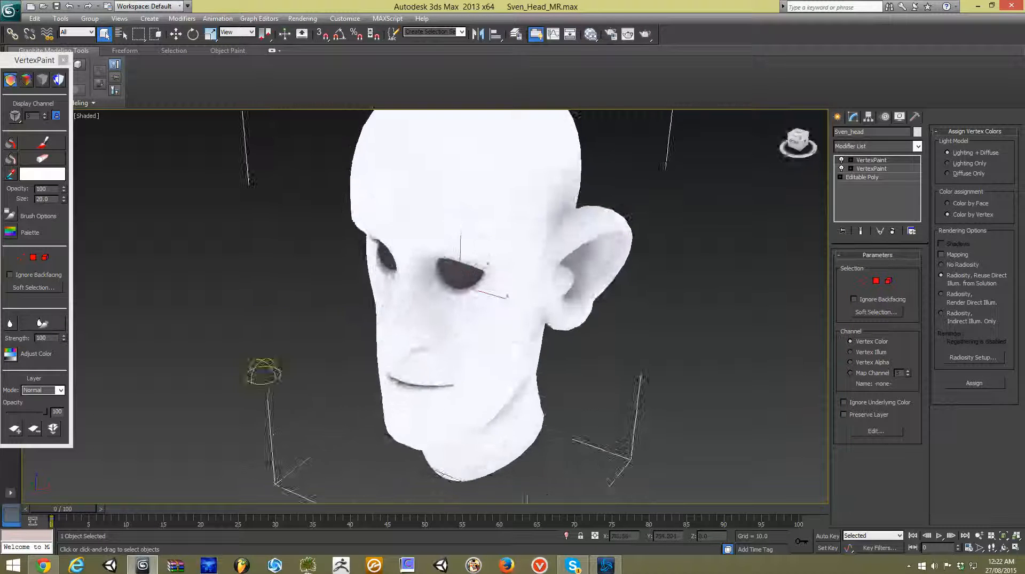
scroll(714, 179, up, 4)
click(726, 192)
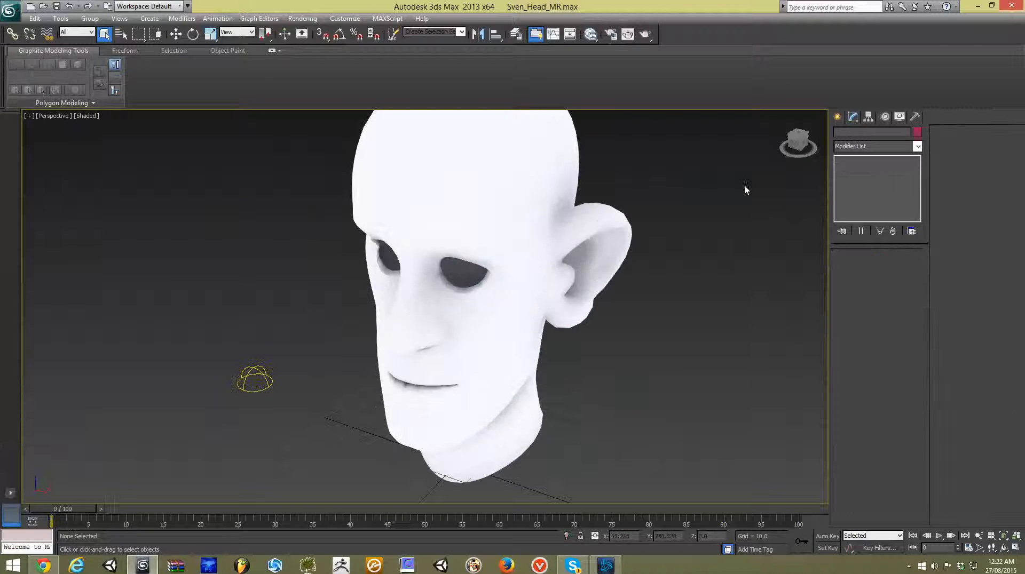
middle_drag(724, 218, 694, 211)
scroll(694, 212, down, 2)
click(794, 148)
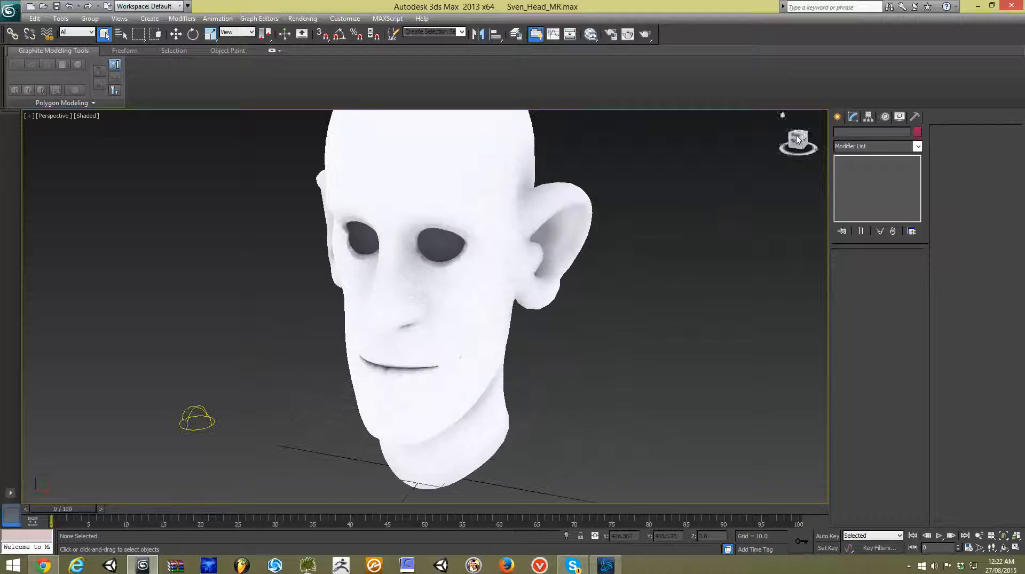
drag(806, 156, 796, 140)
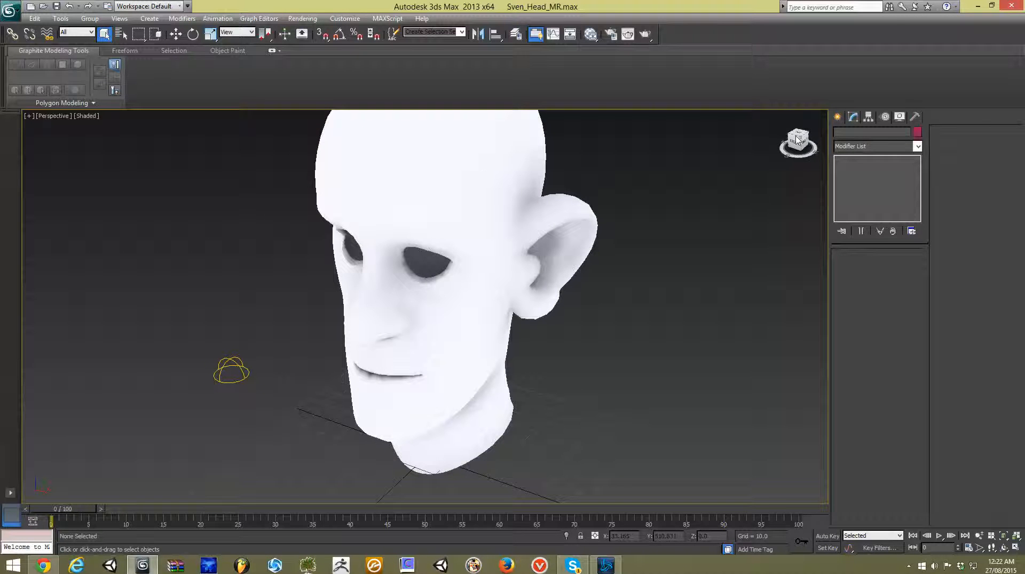
Convert the head with its two VertexPaint modifiers to an Editable Poly
click(480, 178)
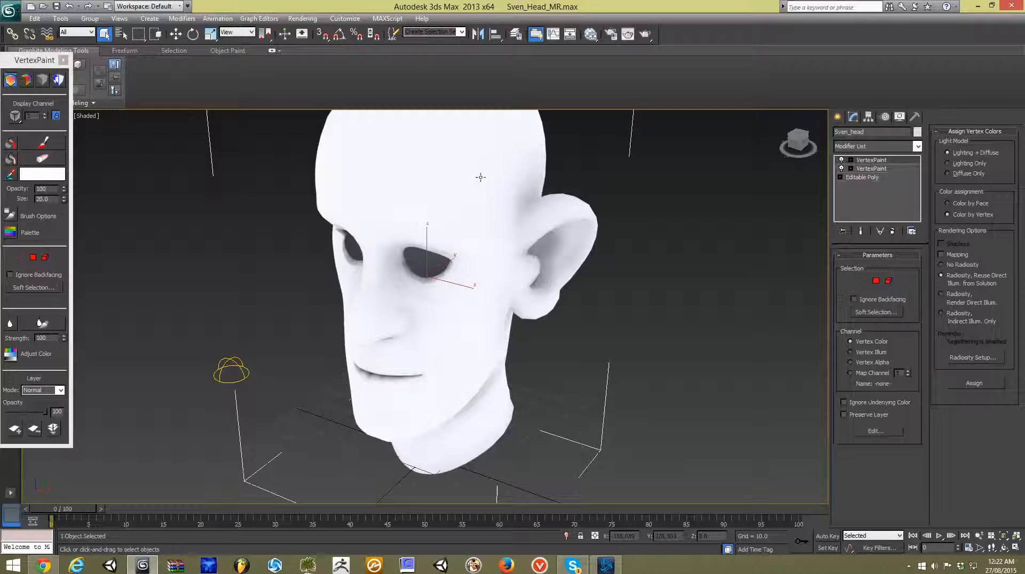
right_click(422, 182)
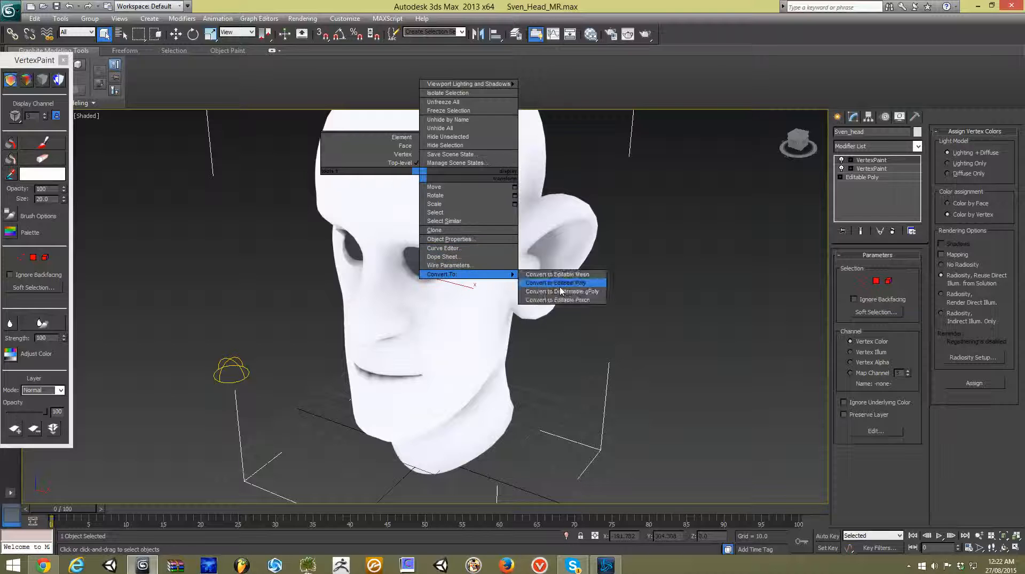
click(539, 290)
Add a new VertexPaint modifier to the head and fill all of its vertices with white
click(917, 147)
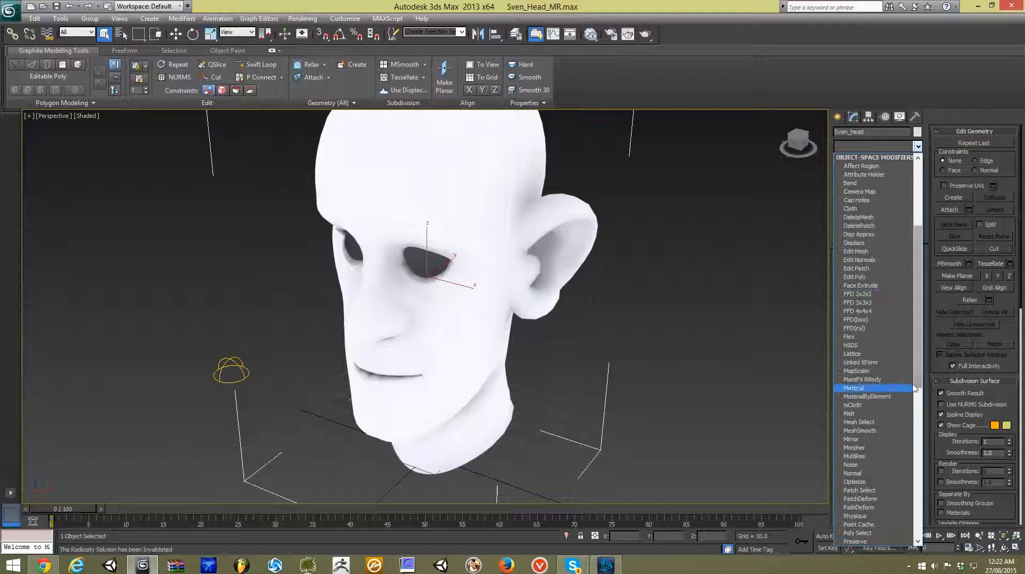
scroll(887, 434, down, 9)
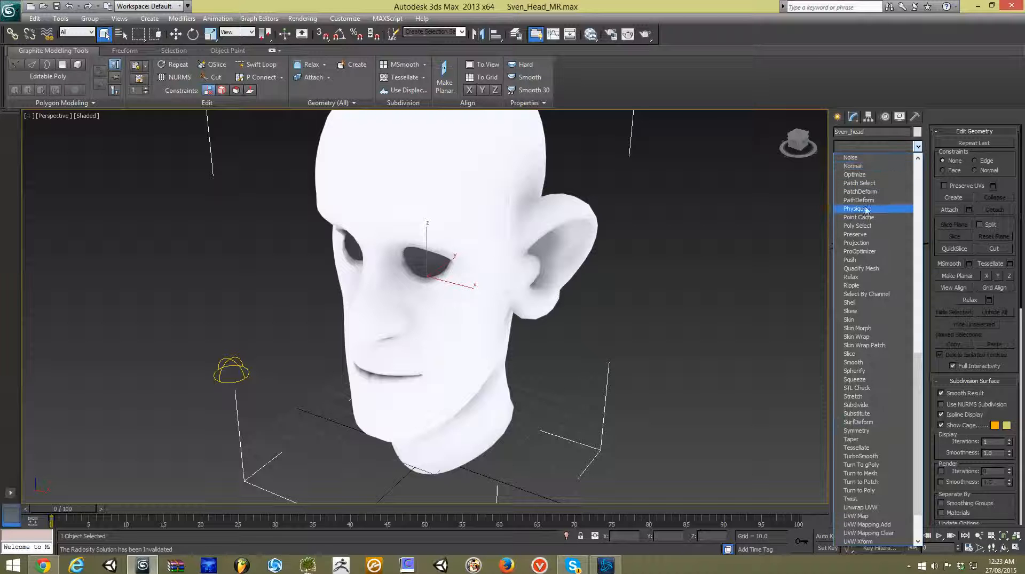
key(b)
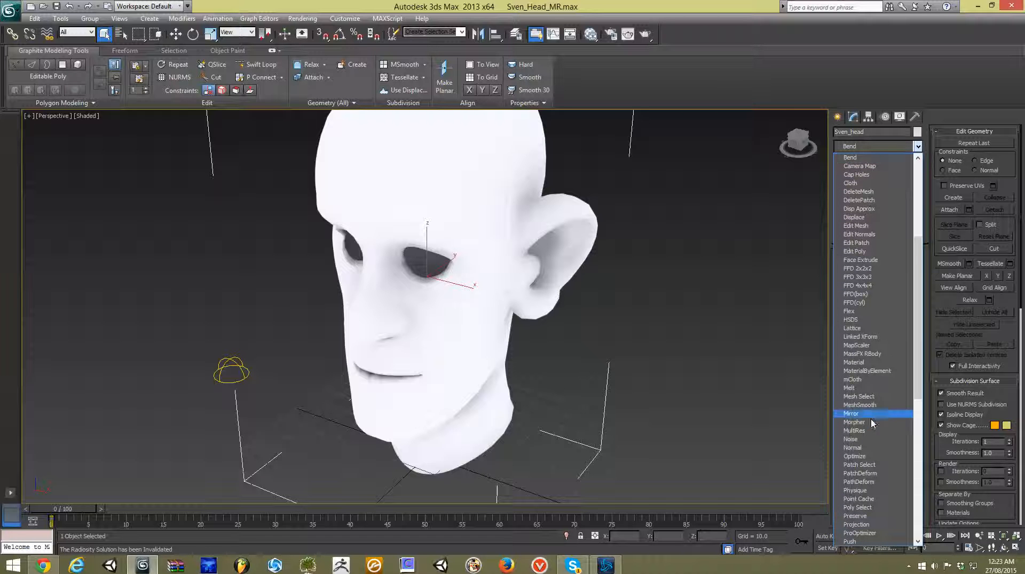
scroll(870, 416, down, 5)
scroll(870, 412, down, 7)
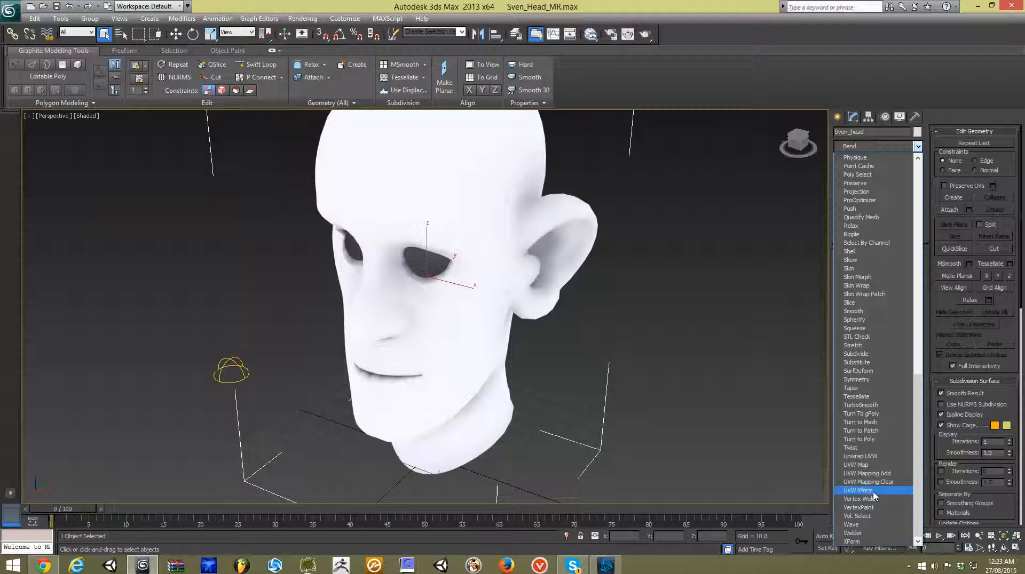
click(860, 512)
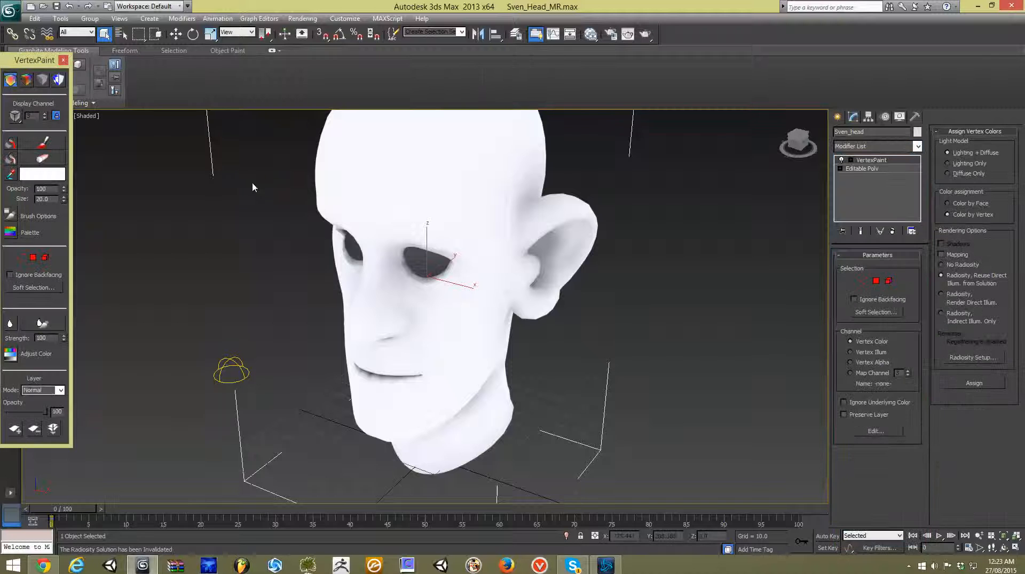
click(11, 143)
scroll(427, 175, down, 2)
drag(806, 149, 813, 149)
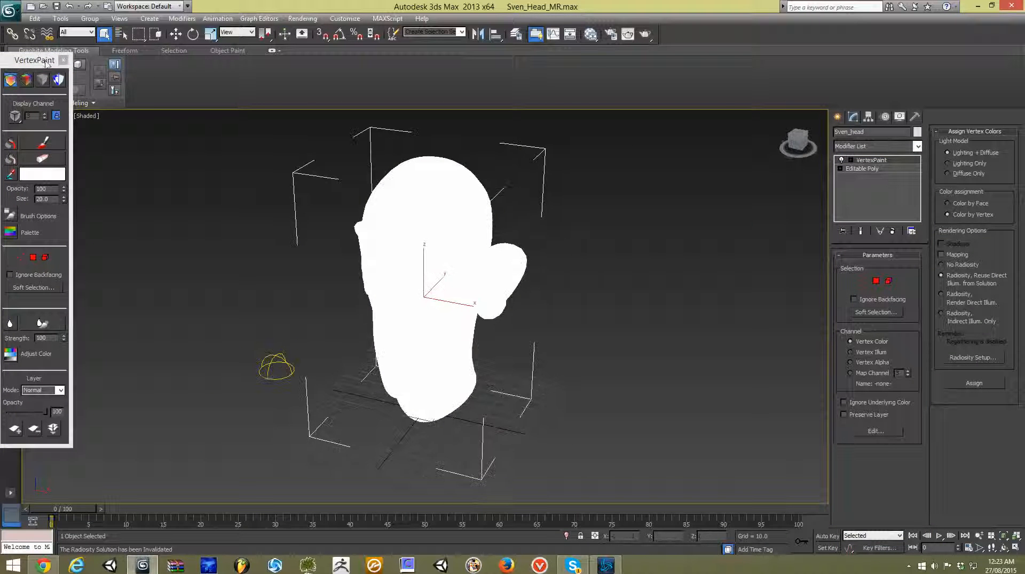
Switch the head to the shaded vertex color display and collapse it to an Editable Poly
click(24, 82)
scroll(493, 198, up, 4)
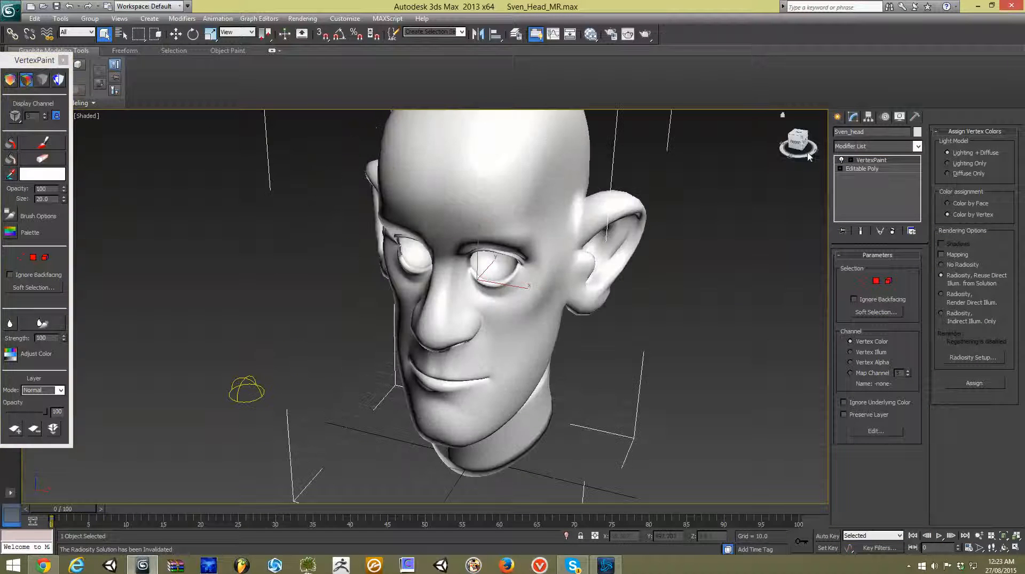
right_click(493, 197)
mouse_move(585, 287)
click(630, 299)
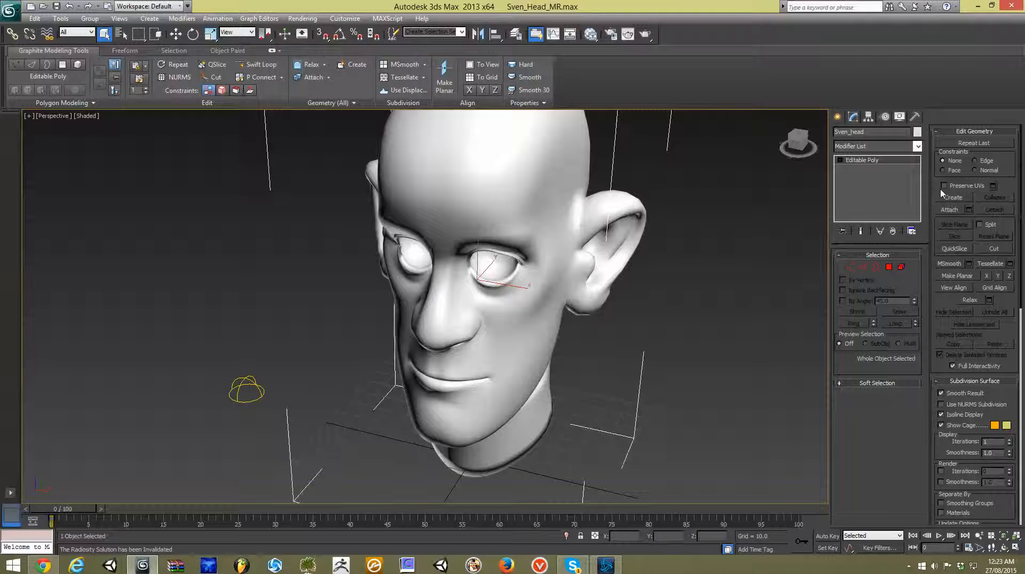
Add a Normal modifier with Flip Normals to the head and check the inverted surface from the side
click(918, 146)
scroll(878, 299, down, 10)
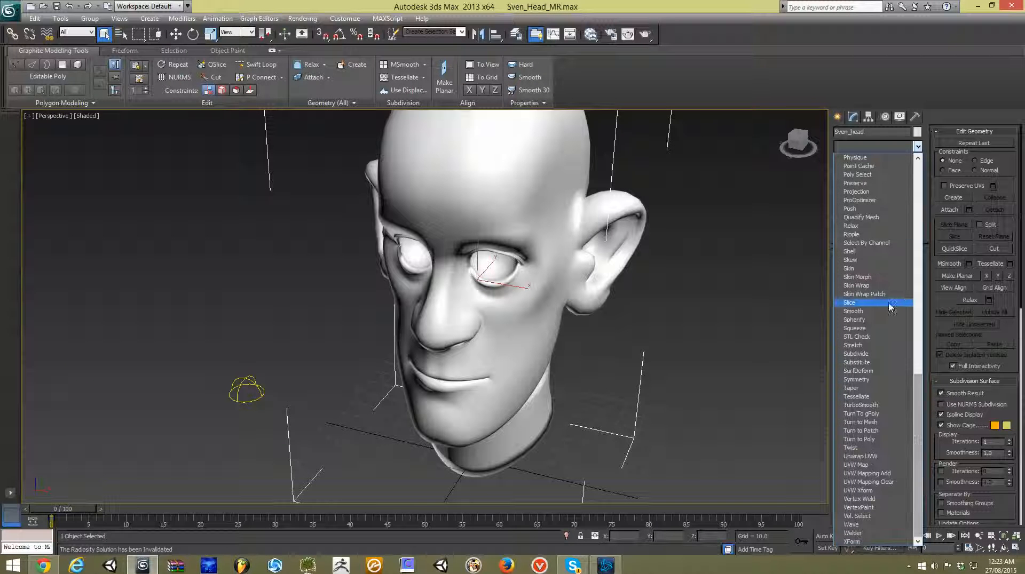
scroll(887, 246, up, 7)
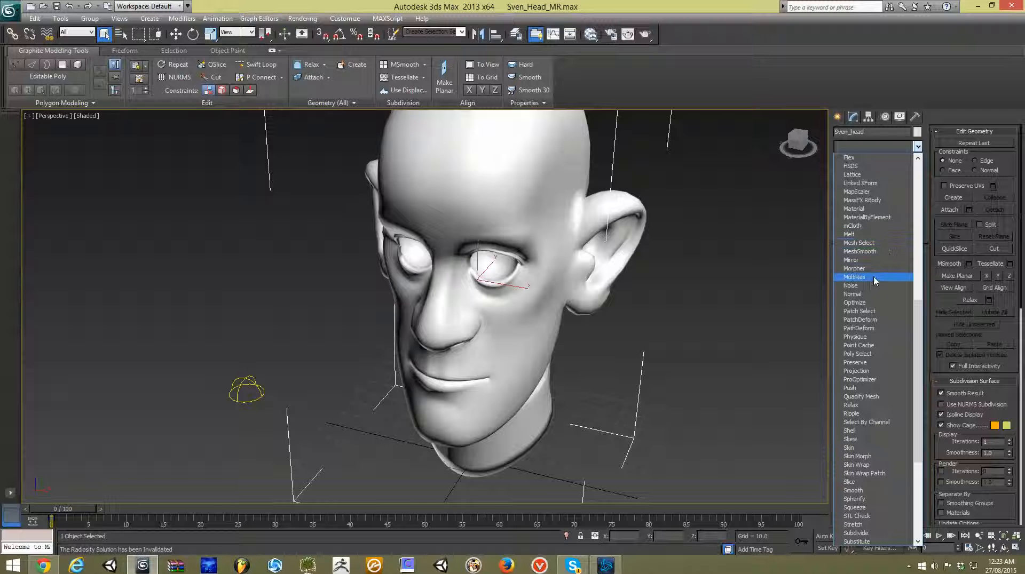
click(869, 293)
middle_drag(808, 118, 804, 159)
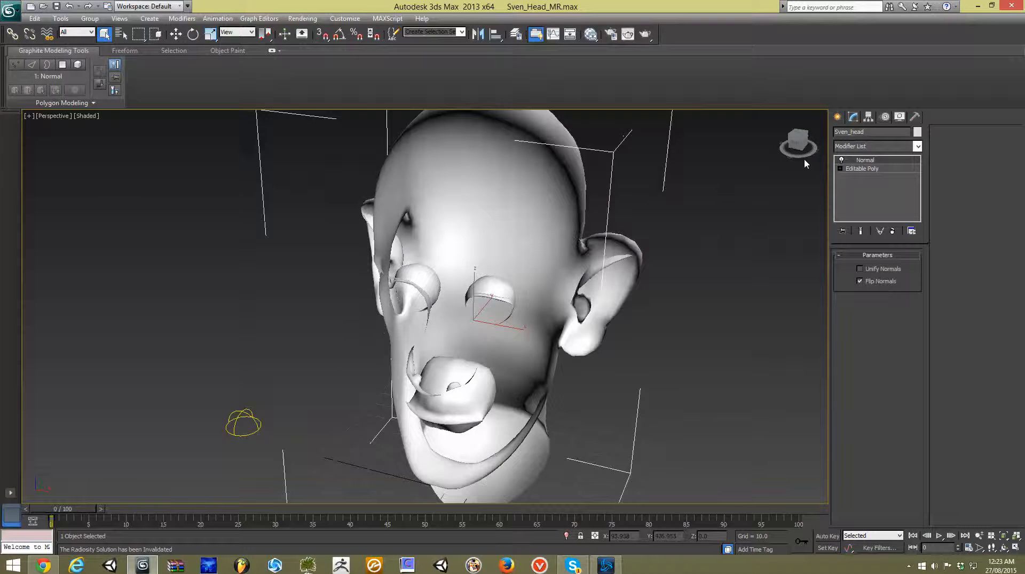
drag(799, 143, 859, 137)
alt+middle_drag(357, 289, 245, 288)
key(z)
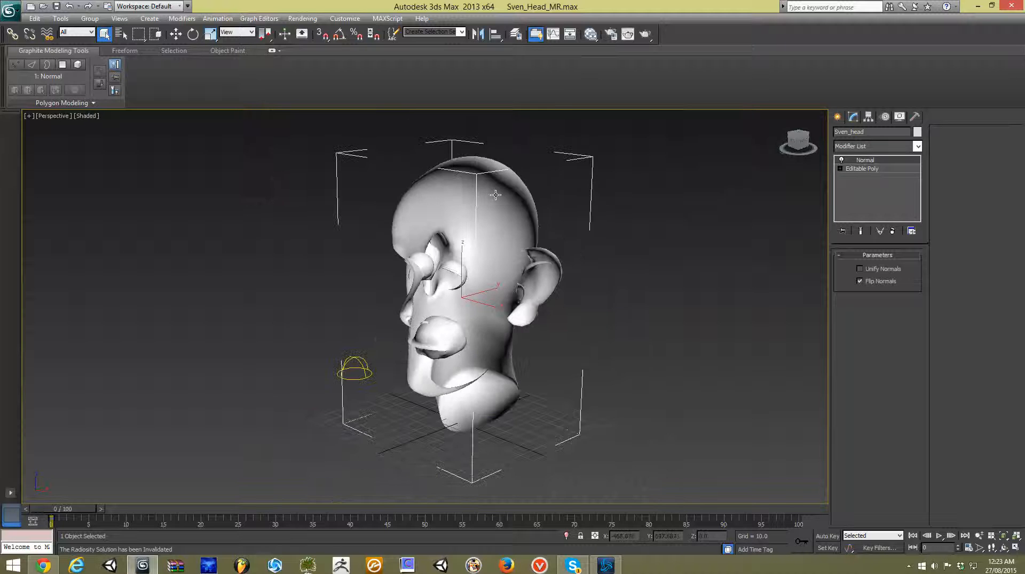
scroll(524, 187, up, 3)
Turn backface culling off and back on in the head's object properties to compare the display of the flipped normals
right_click(548, 147)
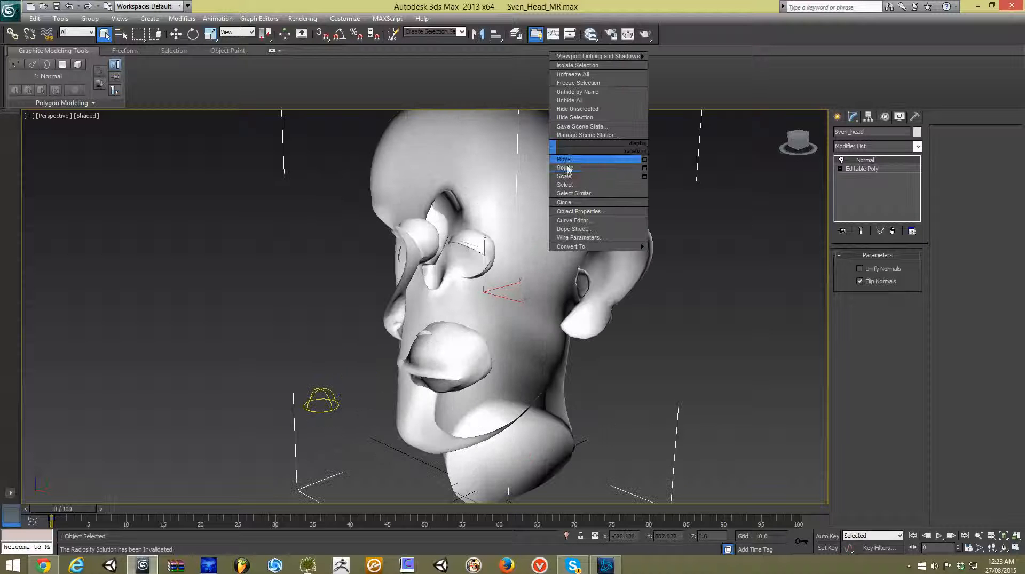
click(582, 212)
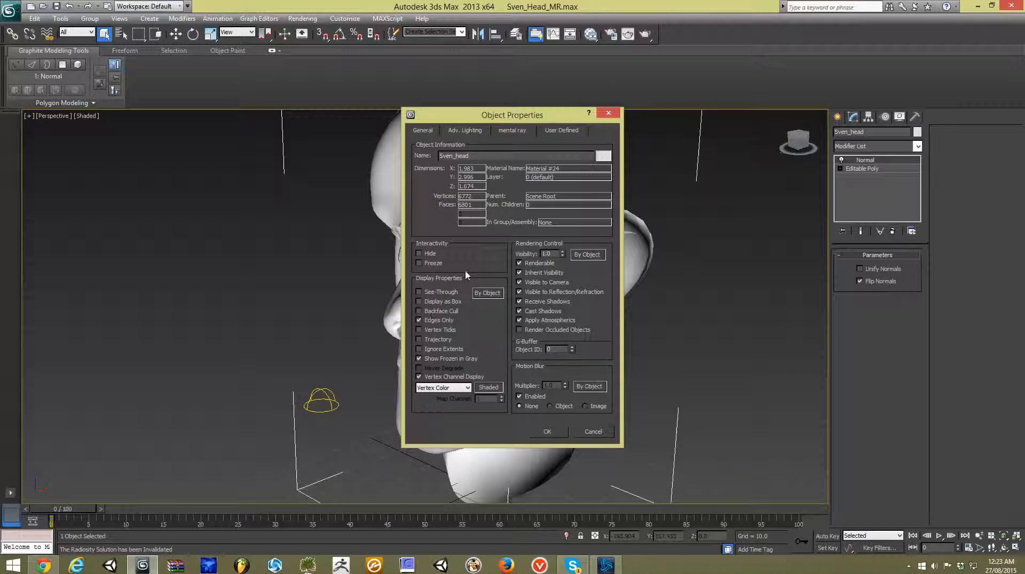
drag(506, 124, 688, 124)
click(730, 432)
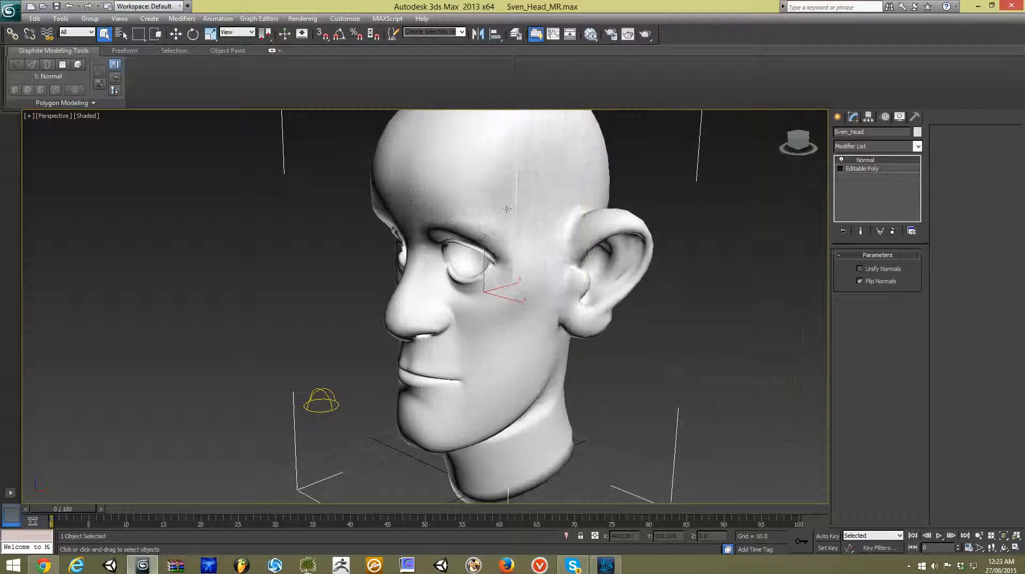
right_click(585, 177)
mouse_move(534, 276)
click(544, 242)
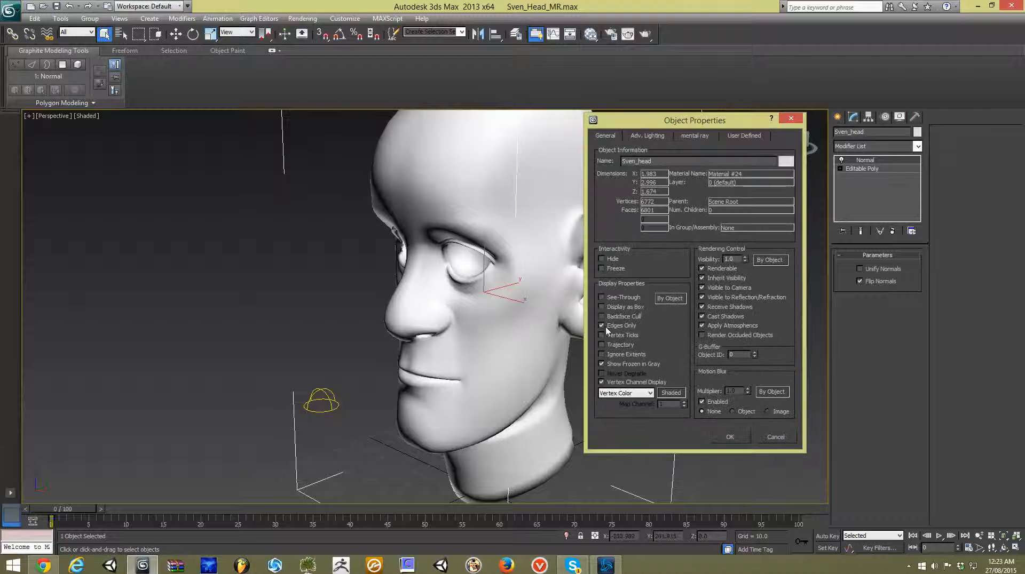
click(730, 438)
Open the render setup and add a VertexPaint modifier above the Normal modifier on the head
middle_drag(744, 265, 743, 281)
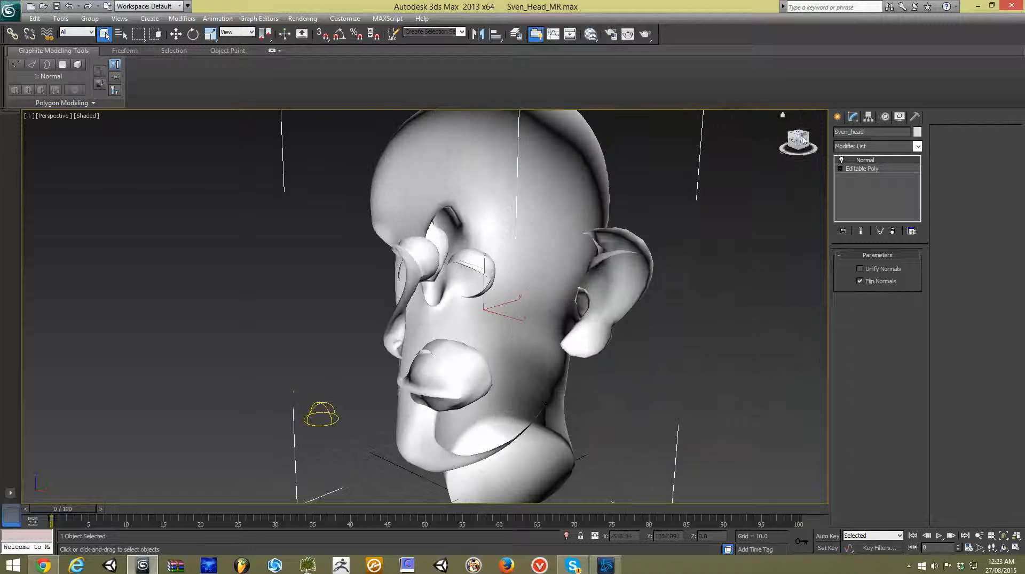
drag(799, 140, 827, 144)
scroll(711, 242, down, 3)
scroll(711, 242, up, 3)
middle_drag(711, 243, 719, 204)
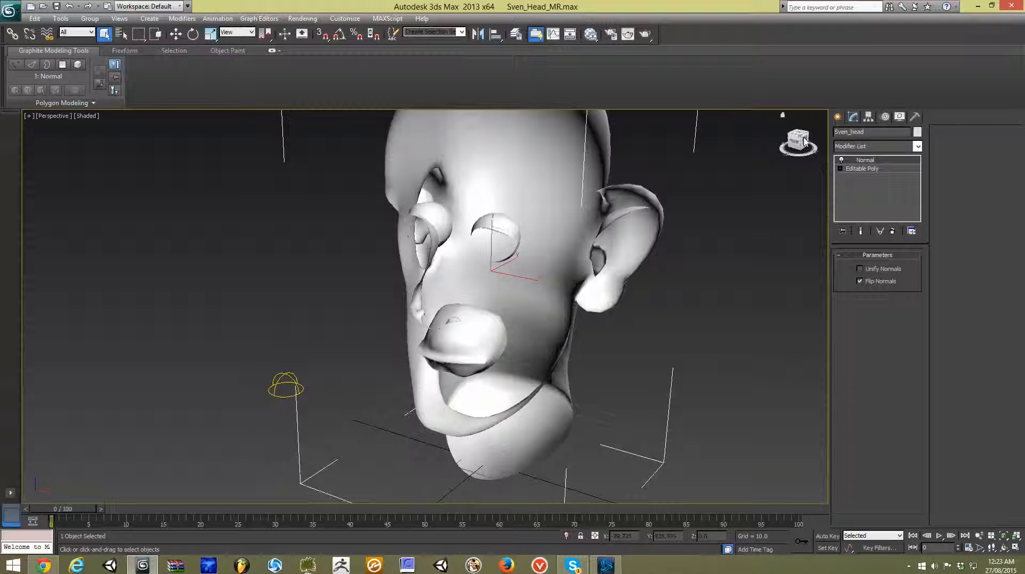
drag(805, 142, 812, 142)
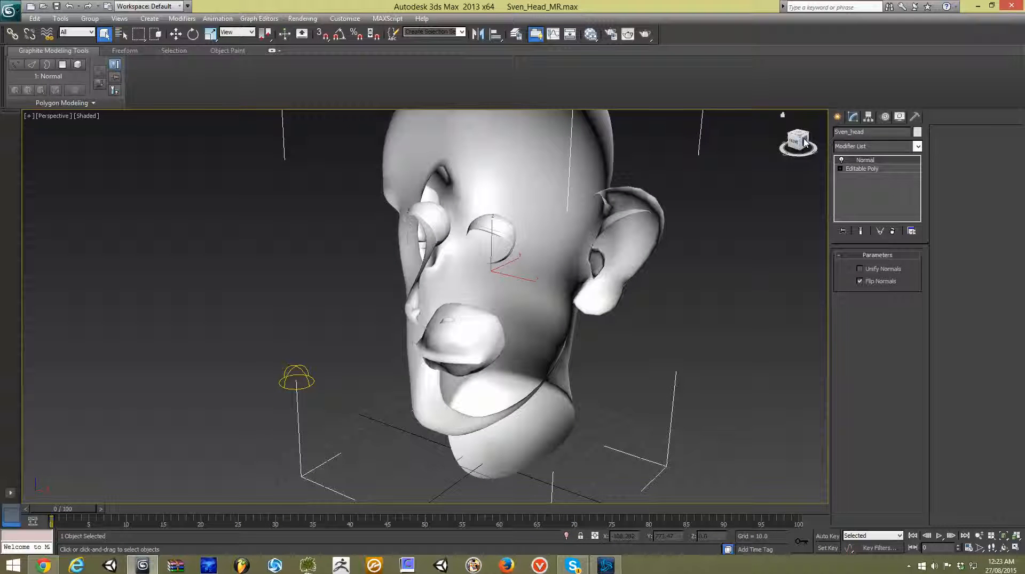
click(611, 34)
click(917, 151)
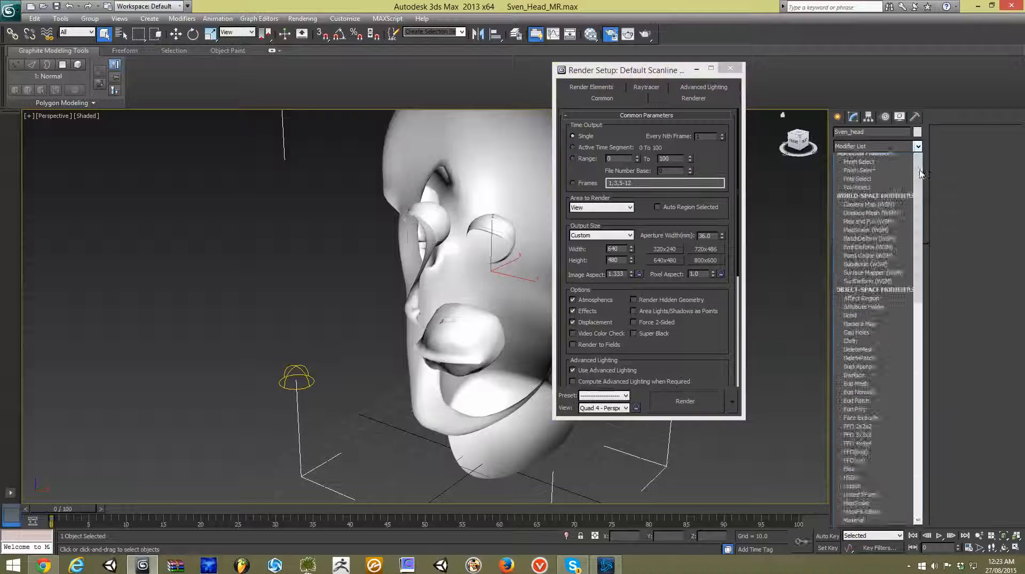
scroll(876, 374, down, 10)
click(886, 509)
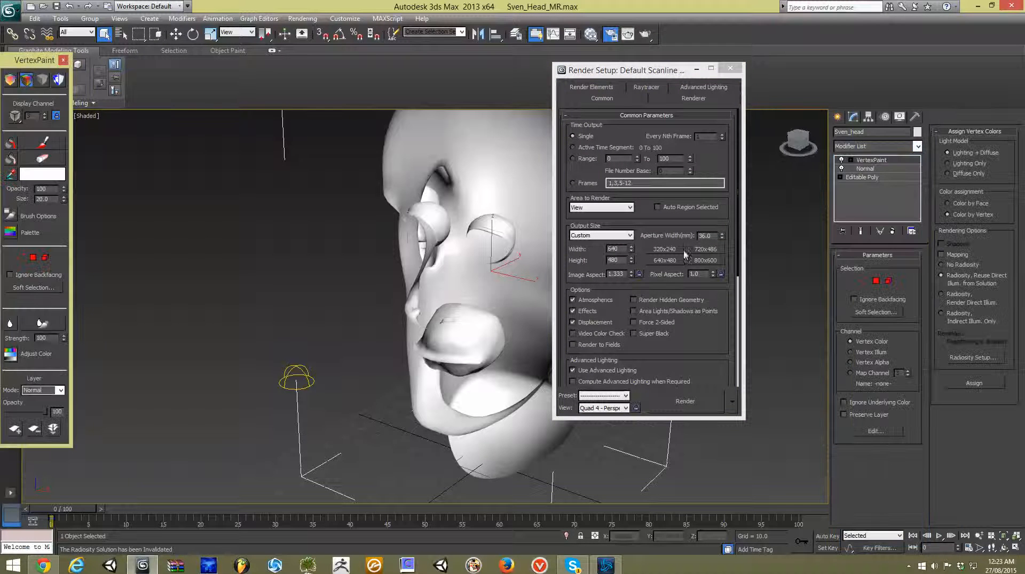
Reset the whole radiosity solution and recalculate it for the flipped head at 90% initial quality
drag(617, 71, 589, 73)
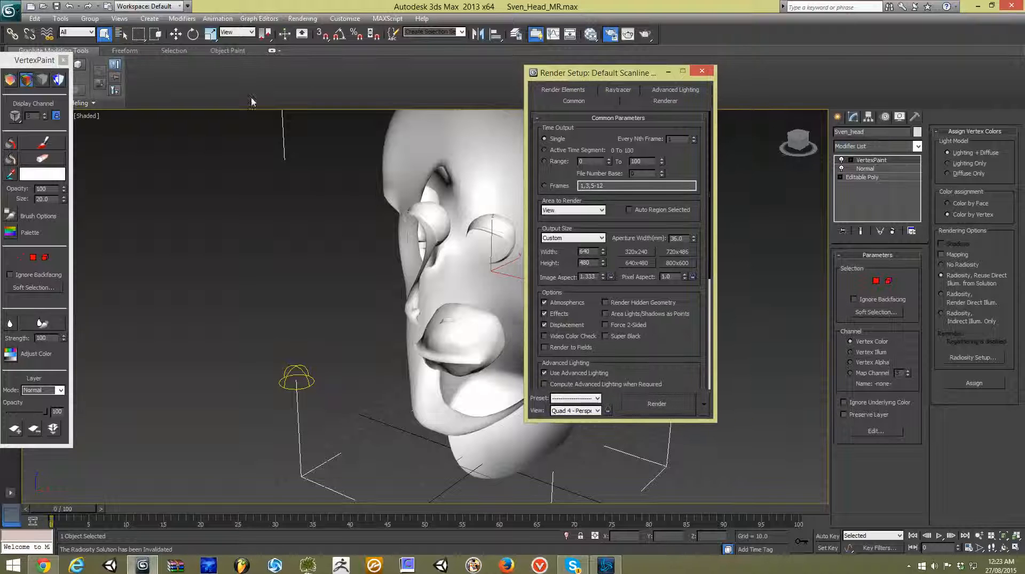
click(674, 90)
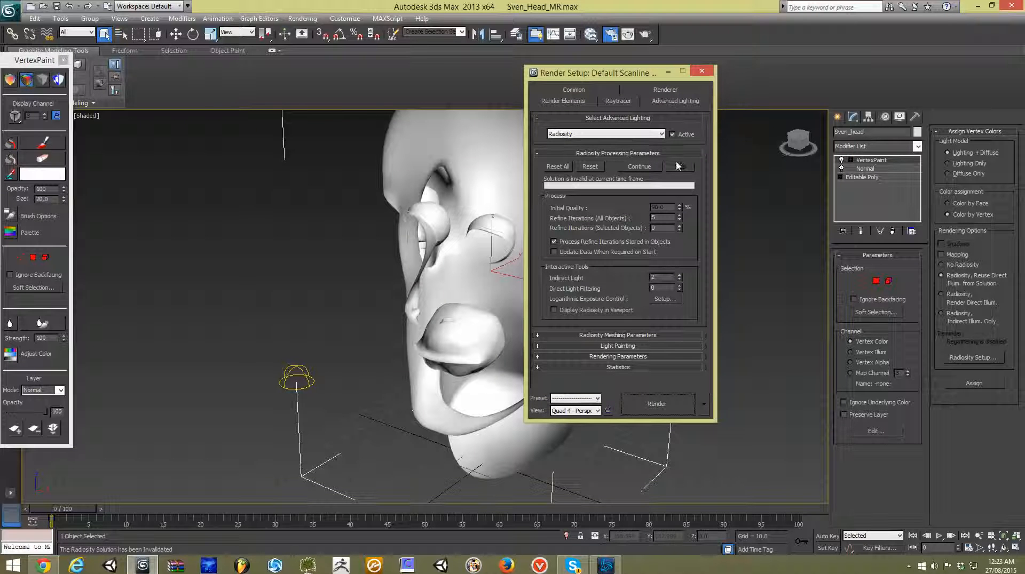
click(558, 166)
click(541, 296)
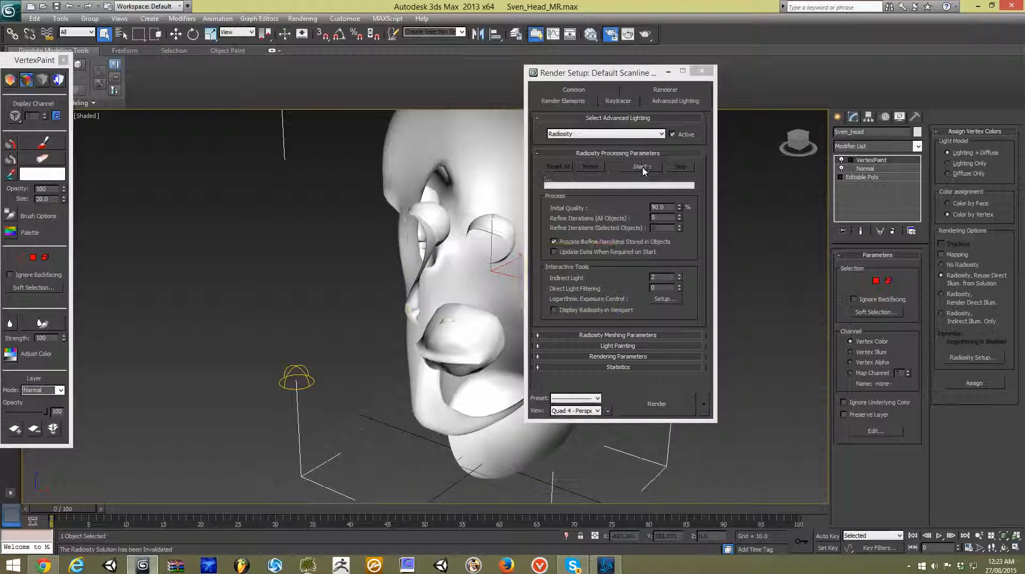
click(641, 166)
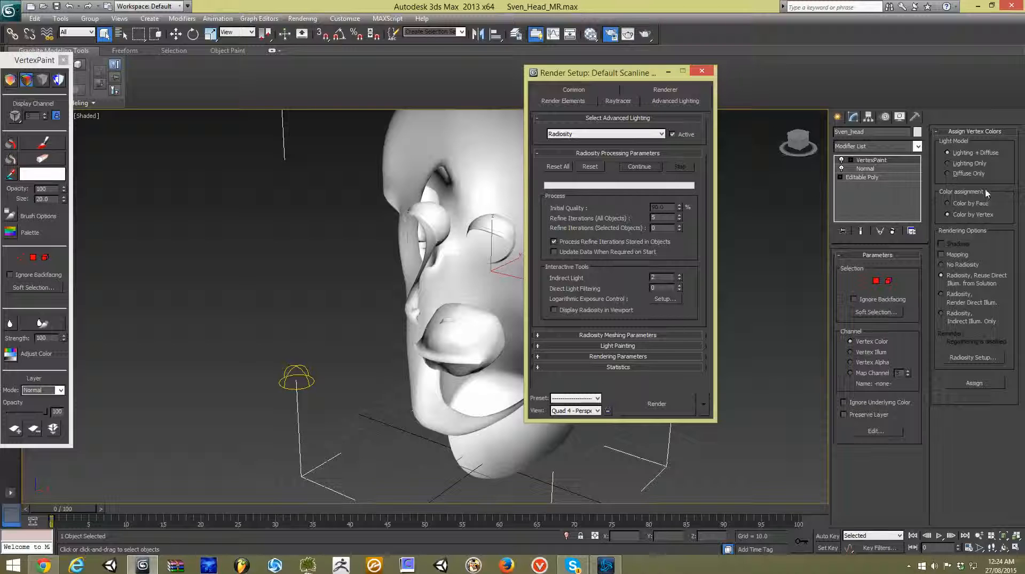
click(1011, 187)
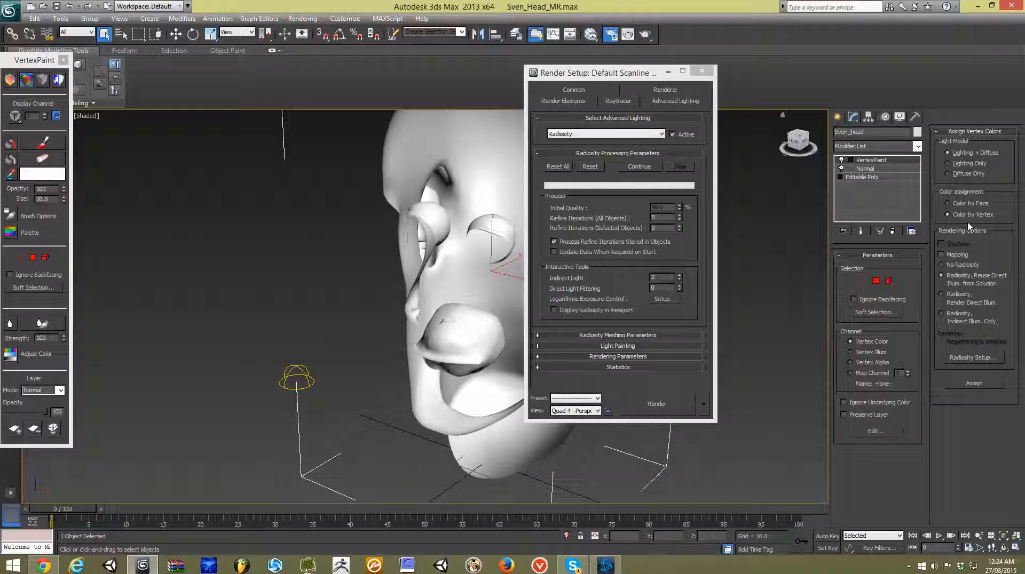
Minimize the render setup and assign the radiosity lighting to the flipped head's vertex colors
click(668, 72)
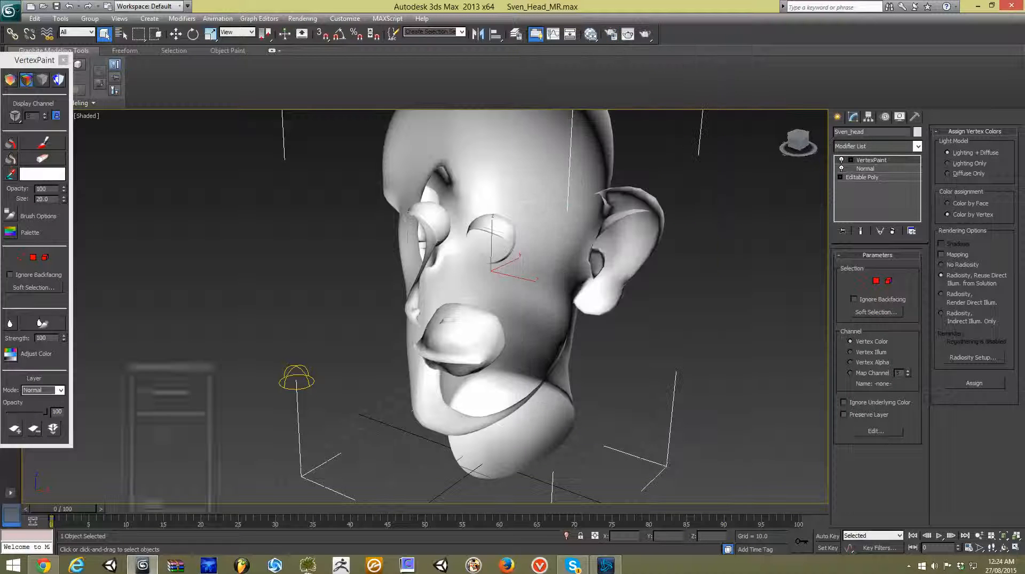
click(975, 383)
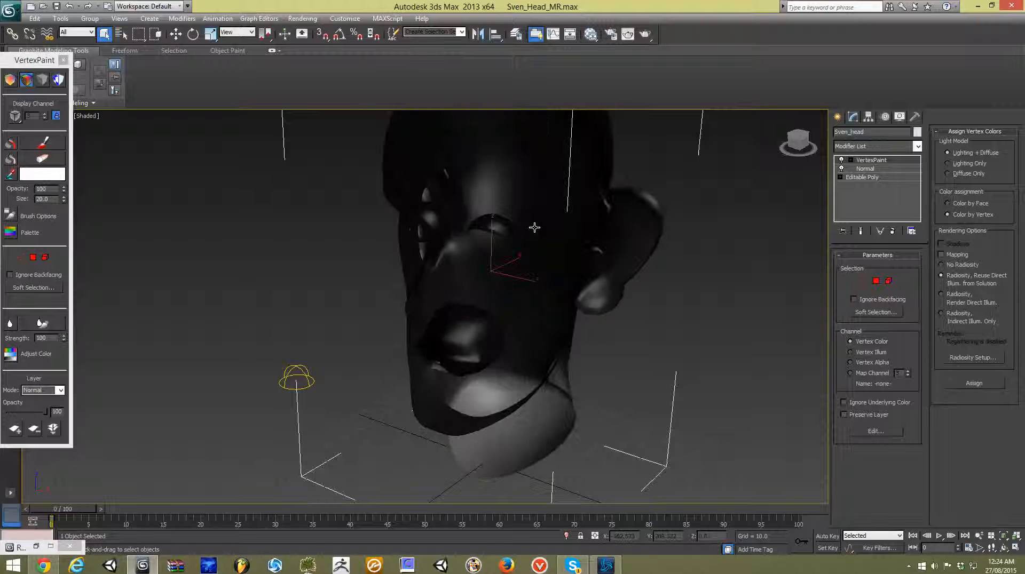
scroll(534, 223, down, 3)
scroll(539, 230, up, 3)
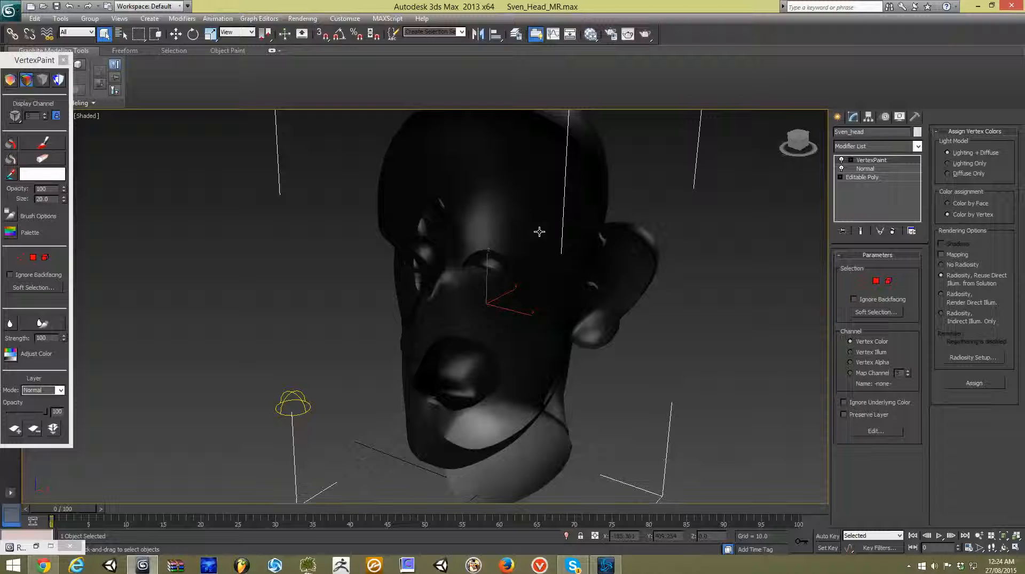
Add a second Normal modifier above VertexPaint to flip the normals back, and inspect the baked face
click(917, 146)
scroll(925, 277, down, 3)
drag(925, 276, 924, 299)
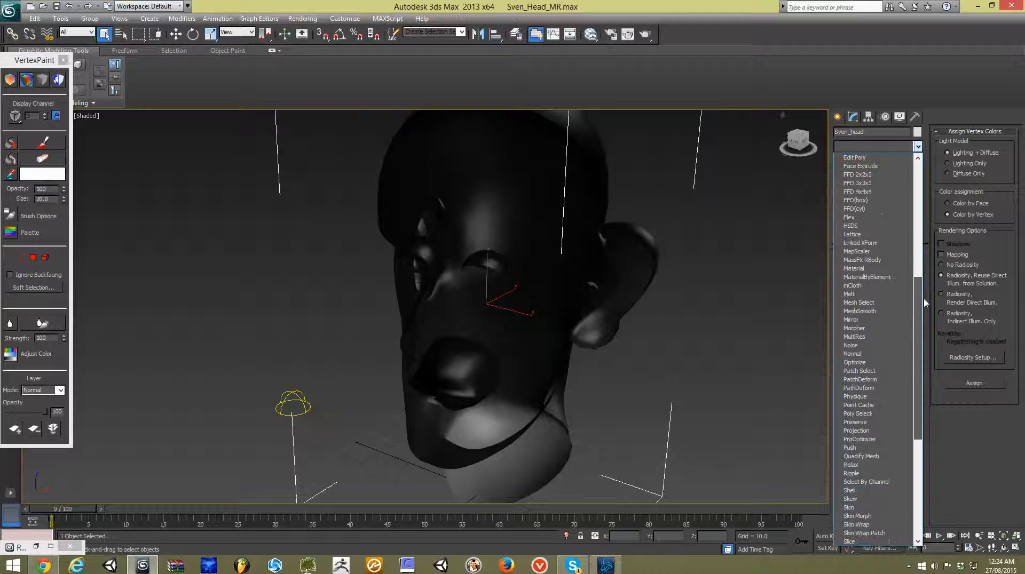
click(891, 354)
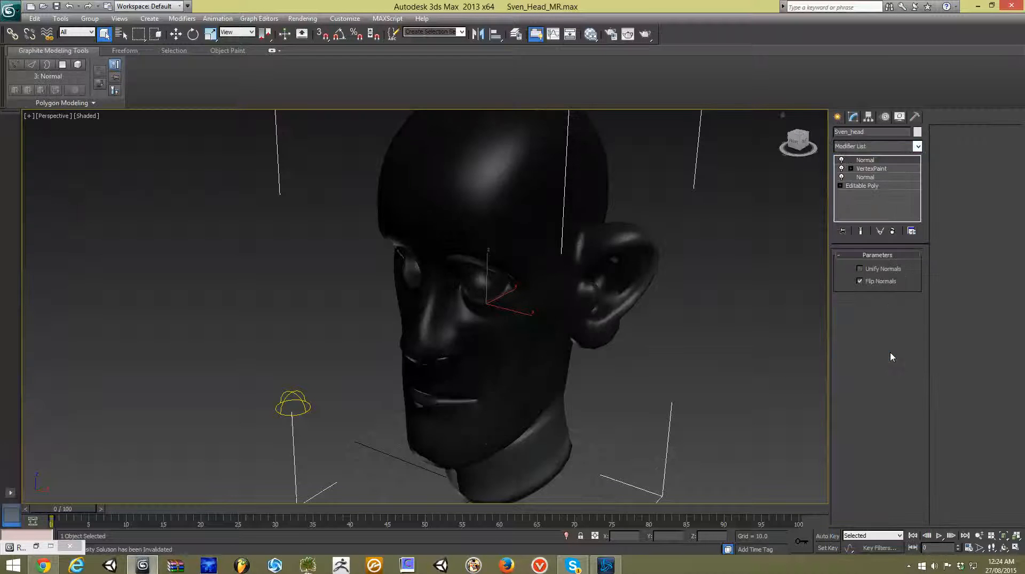
click(798, 141)
drag(798, 141, 731, 139)
scroll(731, 138, down, 3)
scroll(767, 165, up, 5)
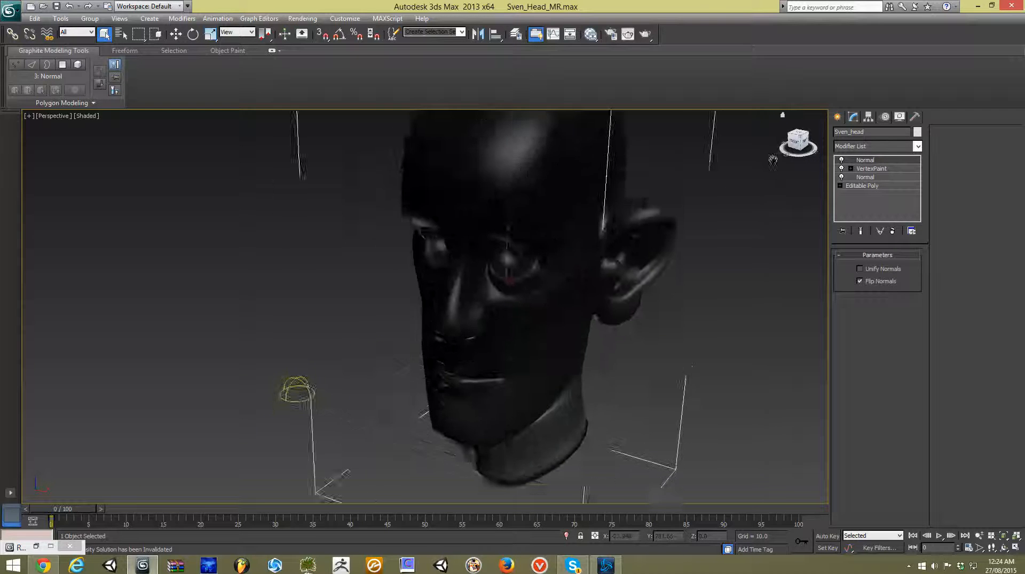
Brighten the head's baked vertex colors by lowering the white level to 0.25 in VertexPaint's color adjustment, with the final result shown
click(897, 169)
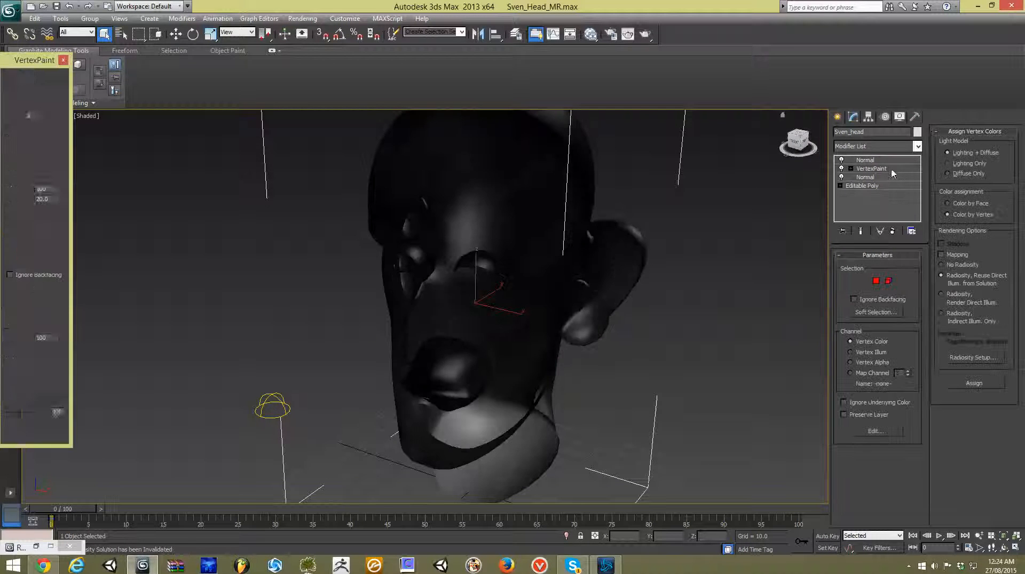
click(860, 232)
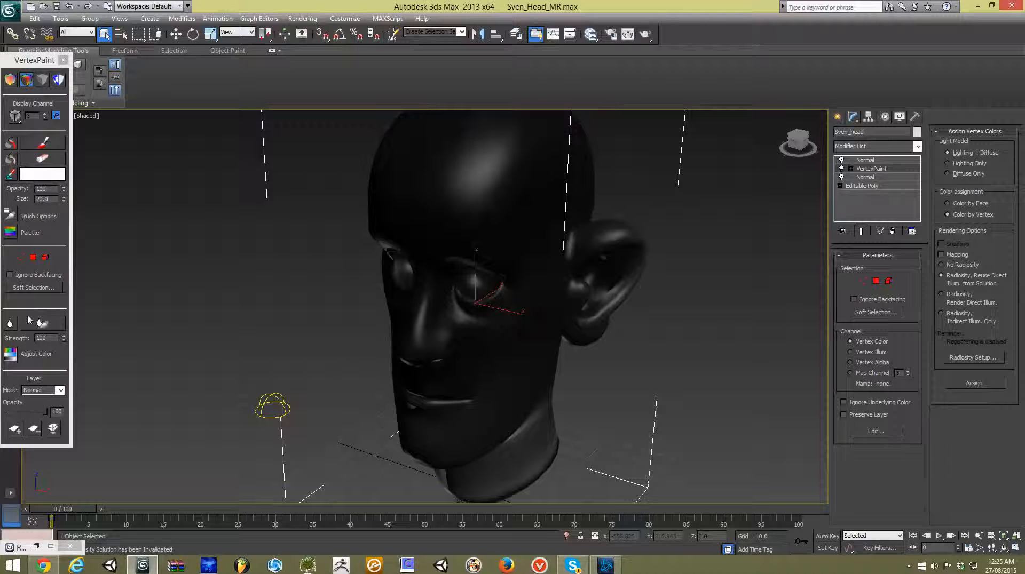
click(9, 354)
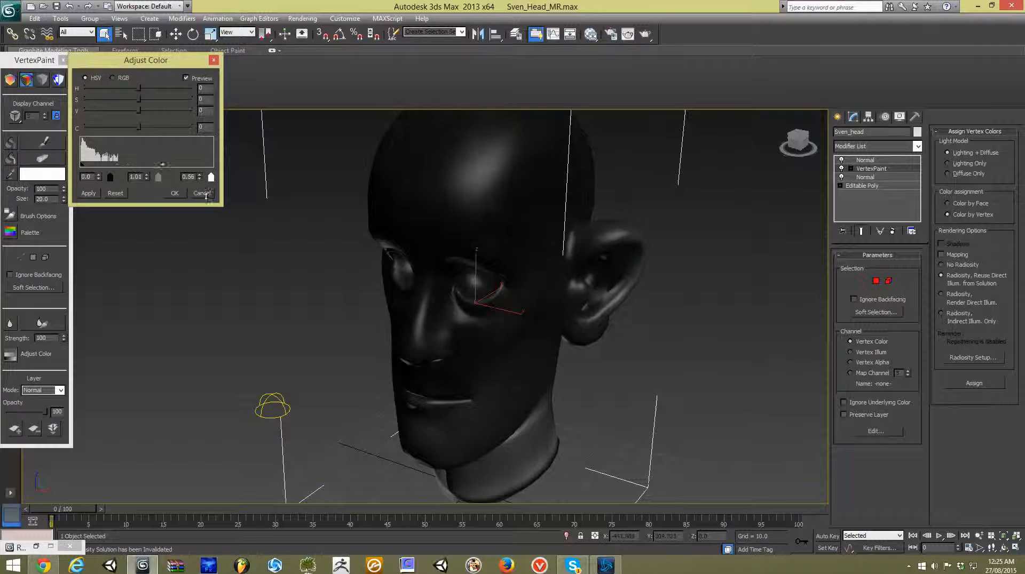
drag(207, 198, 210, 220)
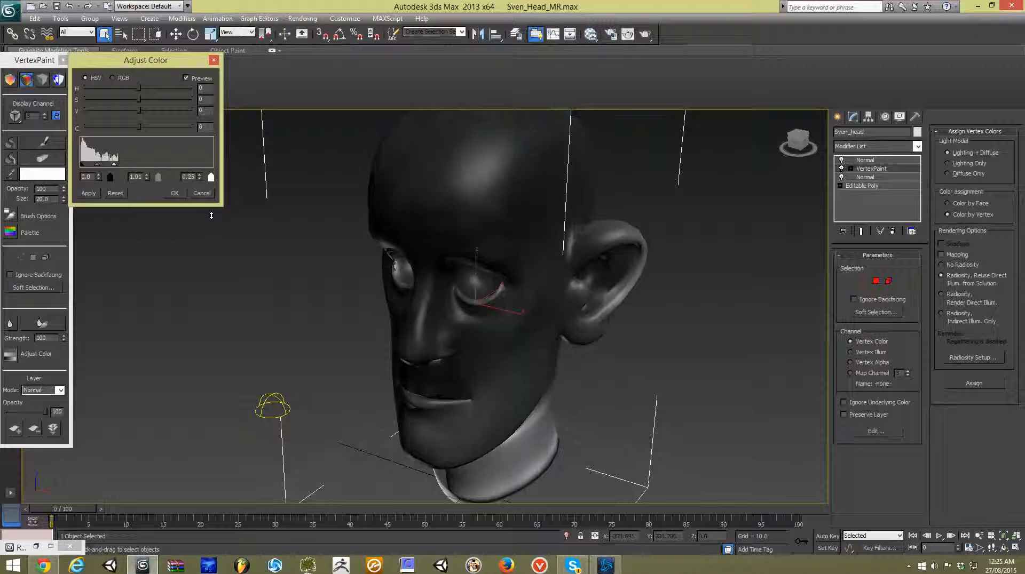
click(174, 193)
click(63, 60)
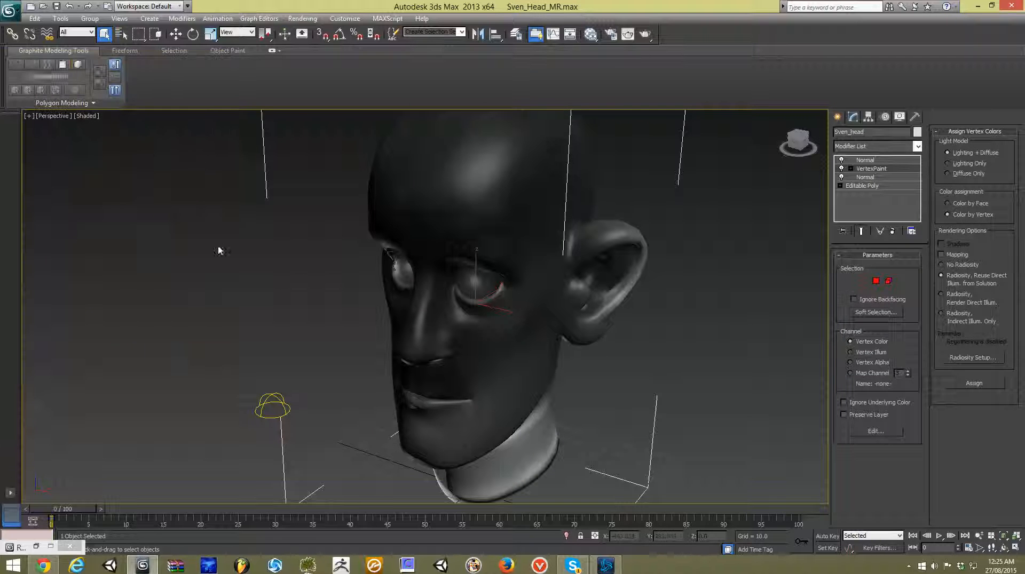
Deselect the head and examine the brightened vertex colors up close around the eyes, ears, nose and mouth
click(217, 247)
scroll(549, 257, down, 3)
alt+middle_drag(548, 256, 235, 251)
alt+middle_drag(449, 373, 450, 420)
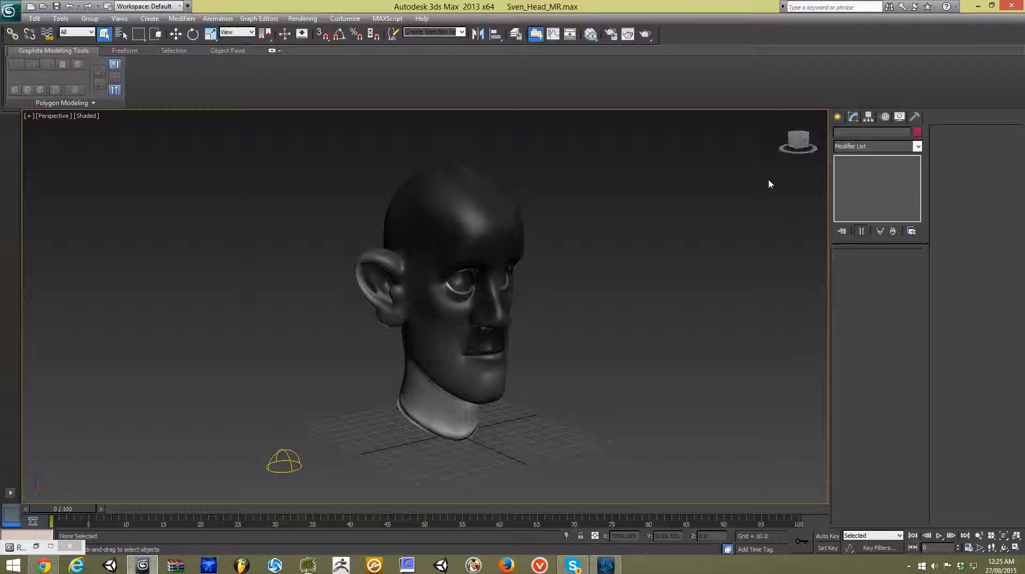
drag(796, 142, 750, 151)
scroll(511, 232, up, 3)
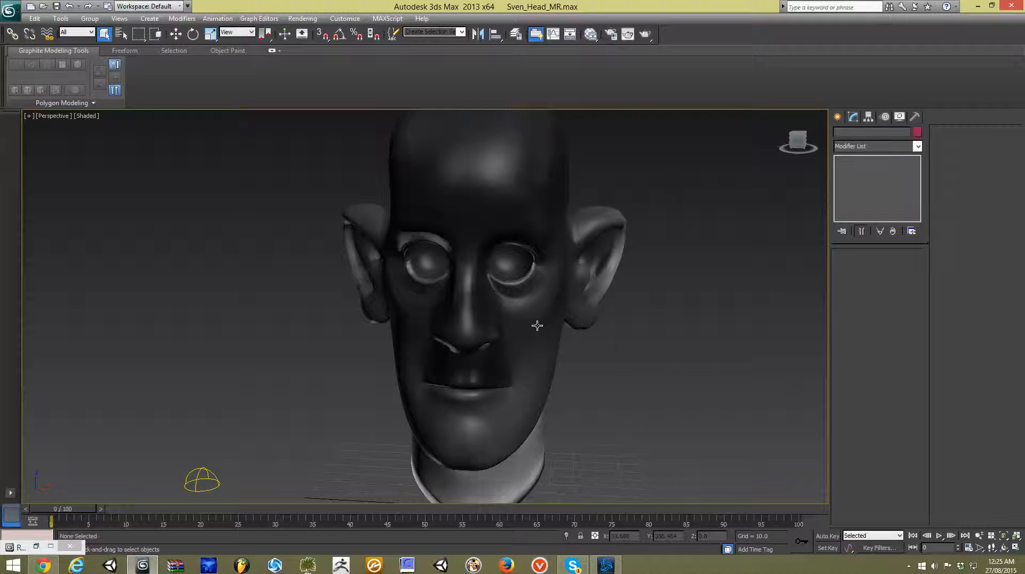
middle_drag(535, 325, 590, 297)
drag(786, 143, 809, 142)
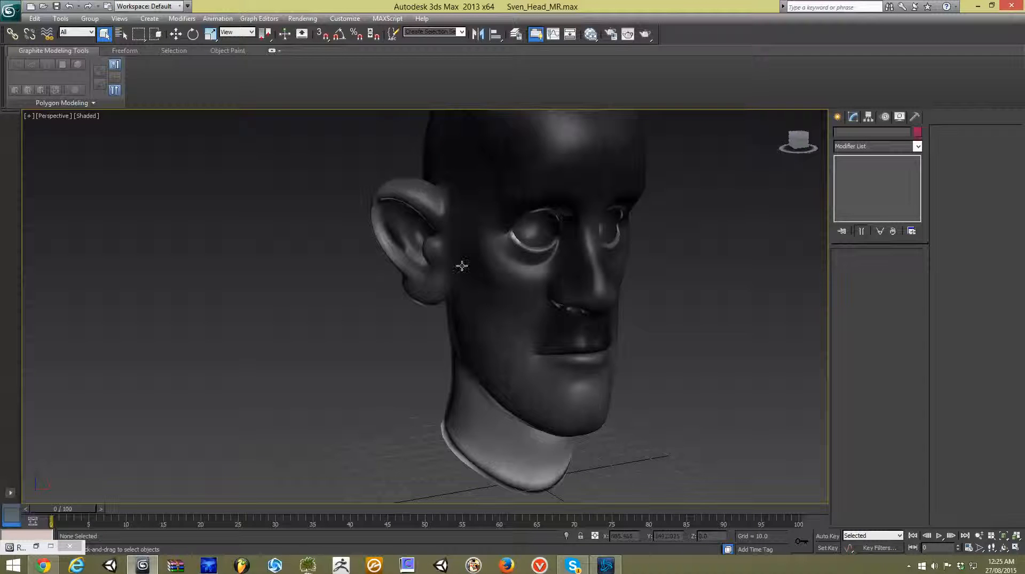
scroll(677, 217, up, 5)
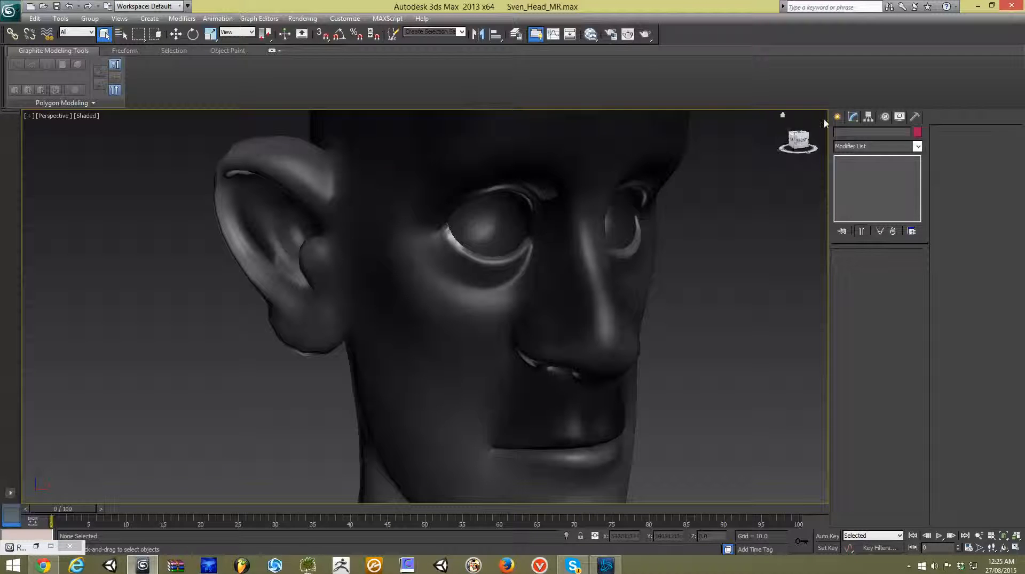
mouse_move(799, 140)
mouse_down()
mouse_move(832, 138)
mouse_move(805, 131)
mouse_move(785, 142)
mouse_move(801, 140)
mouse_up()
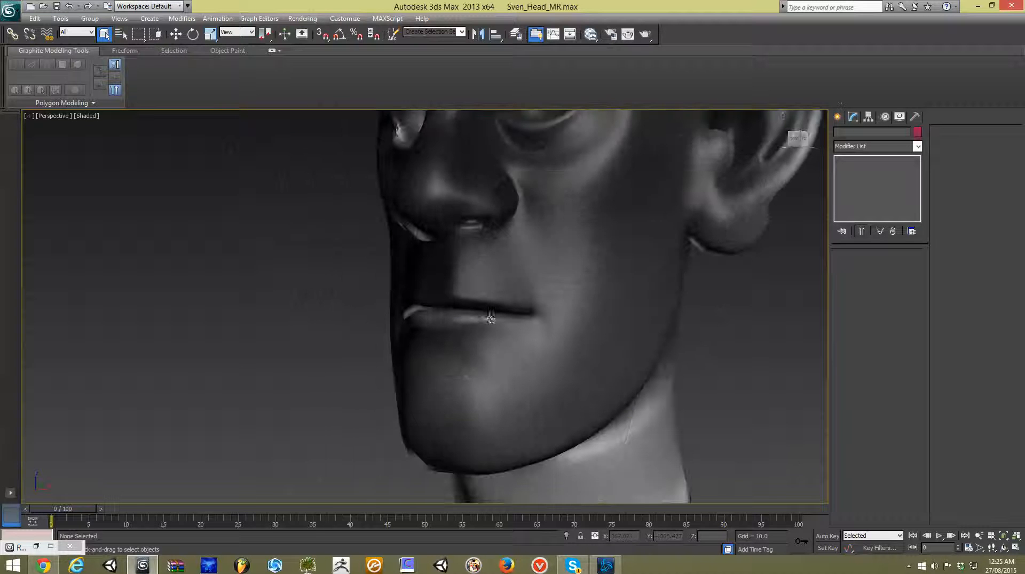
click(805, 140)
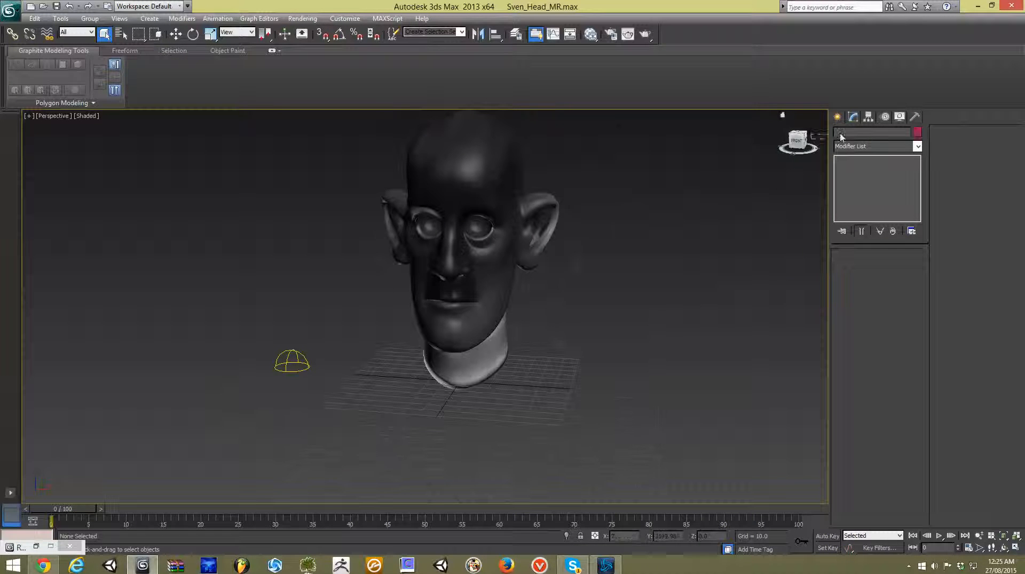
Examine the baked shading on the front and both sides of the face, including the neck
mouse_move(798, 140)
mouse_down()
mouse_move(838, 139)
mouse_move(817, 150)
mouse_move(800, 141)
mouse_up()
click(799, 141)
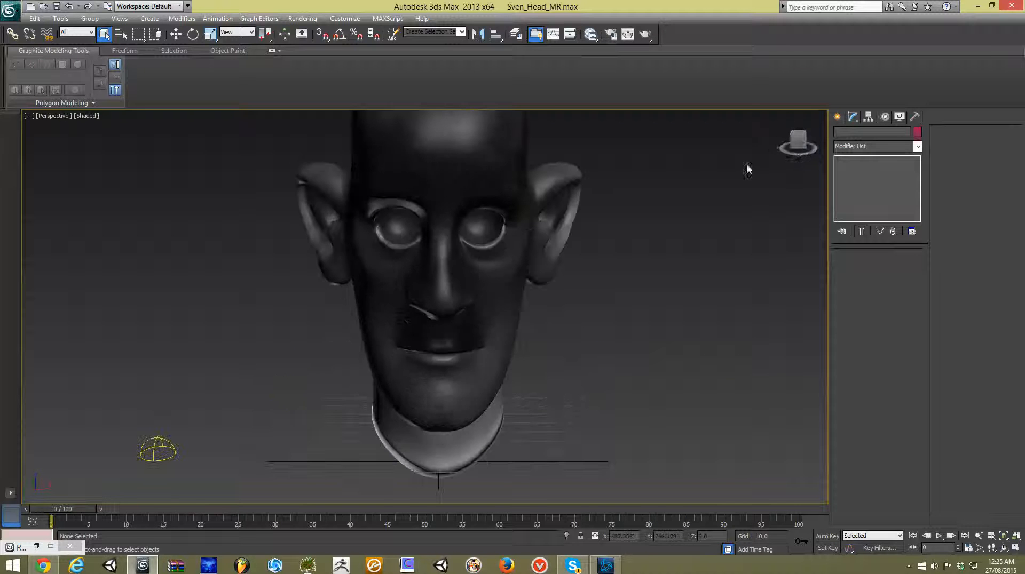
click(803, 140)
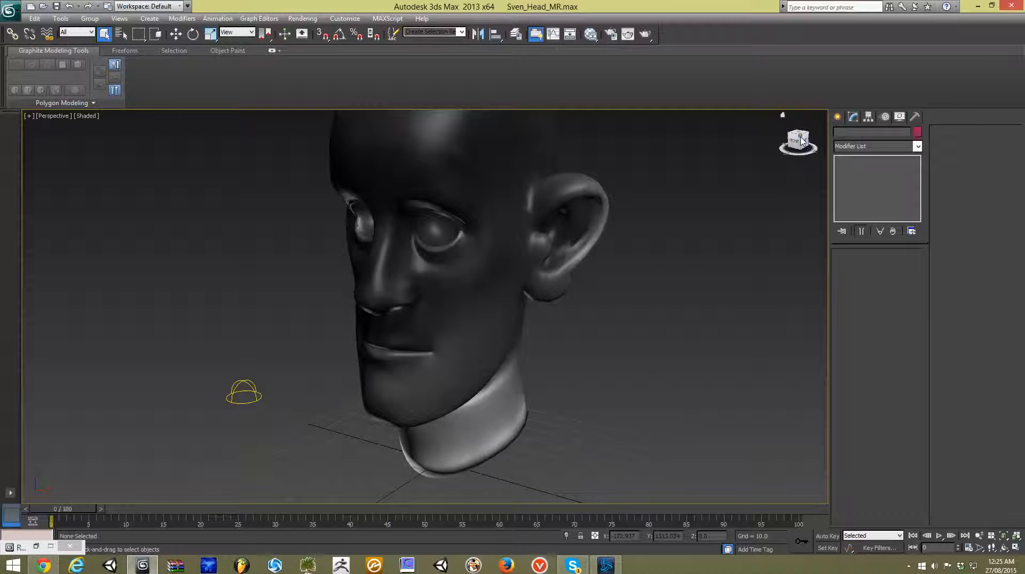
middle_drag(759, 166, 722, 215)
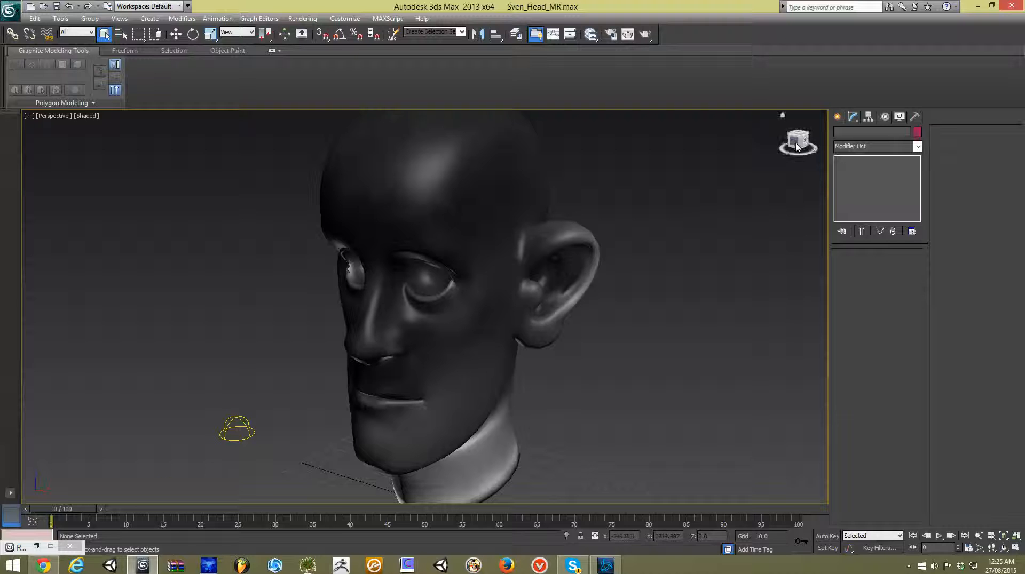
drag(796, 147, 833, 147)
scroll(638, 206, down, 3)
scroll(639, 206, up, 3)
middle_drag(732, 206, 808, 157)
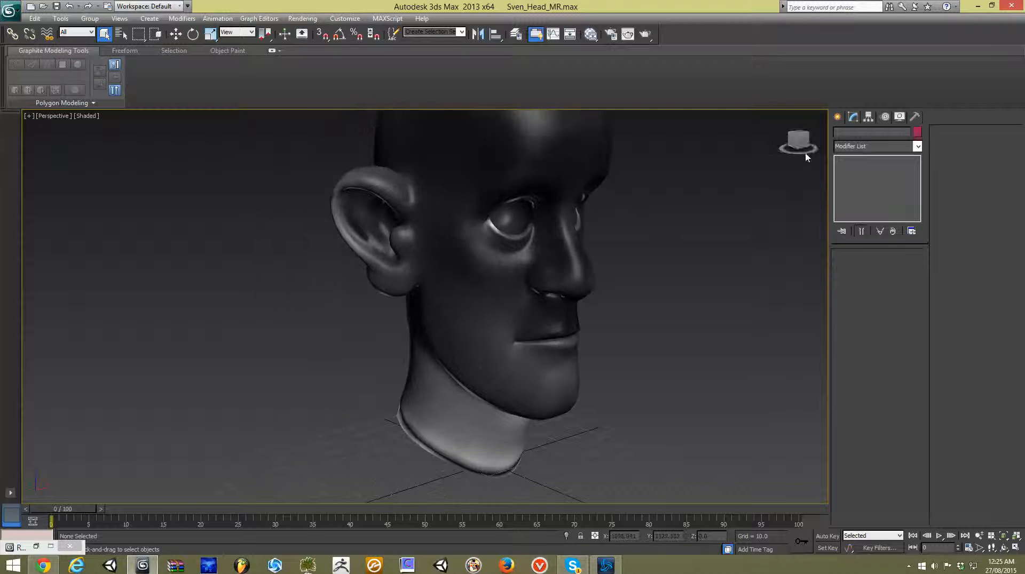
drag(806, 147, 798, 146)
middle_drag(704, 193, 703, 210)
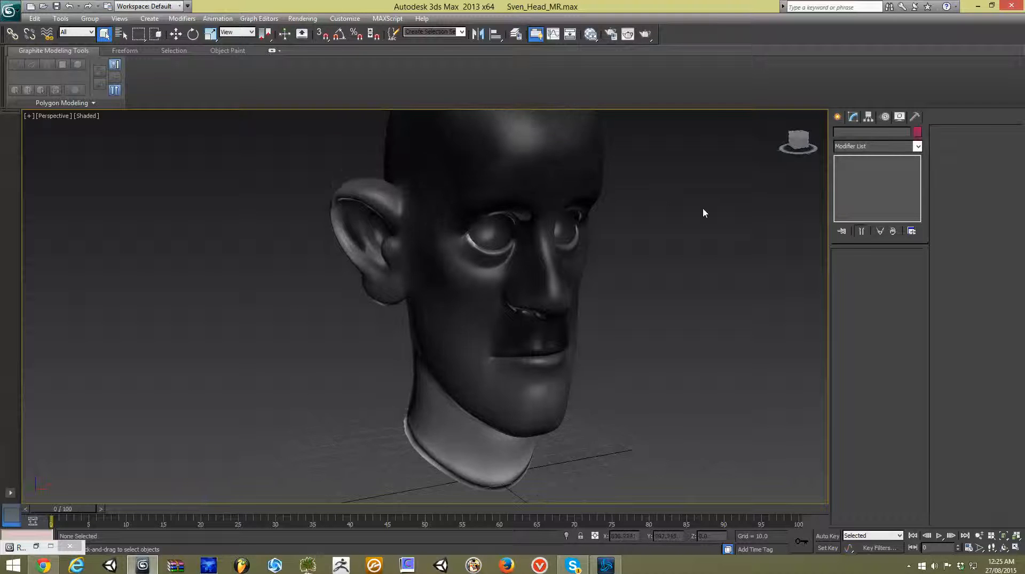
middle_drag(724, 160, 703, 195)
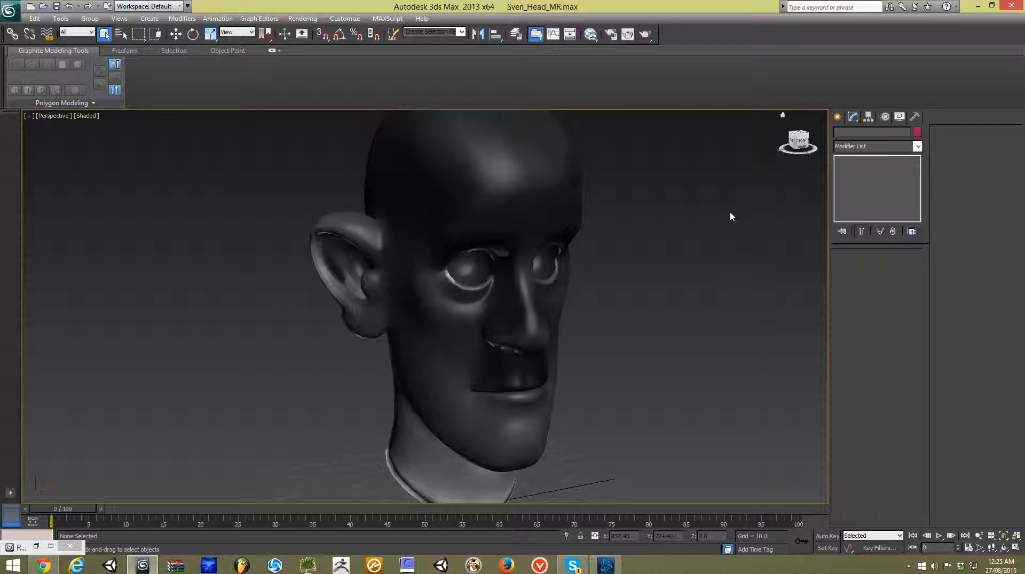
scroll(730, 213, down, 3)
scroll(697, 213, up, 3)
scroll(743, 188, down, 3)
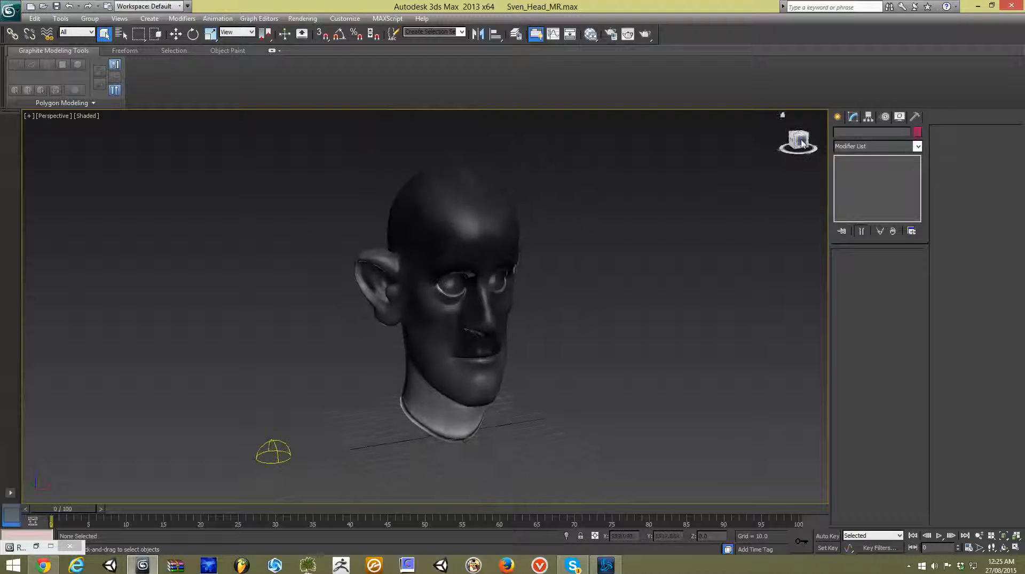
drag(803, 143, 776, 147)
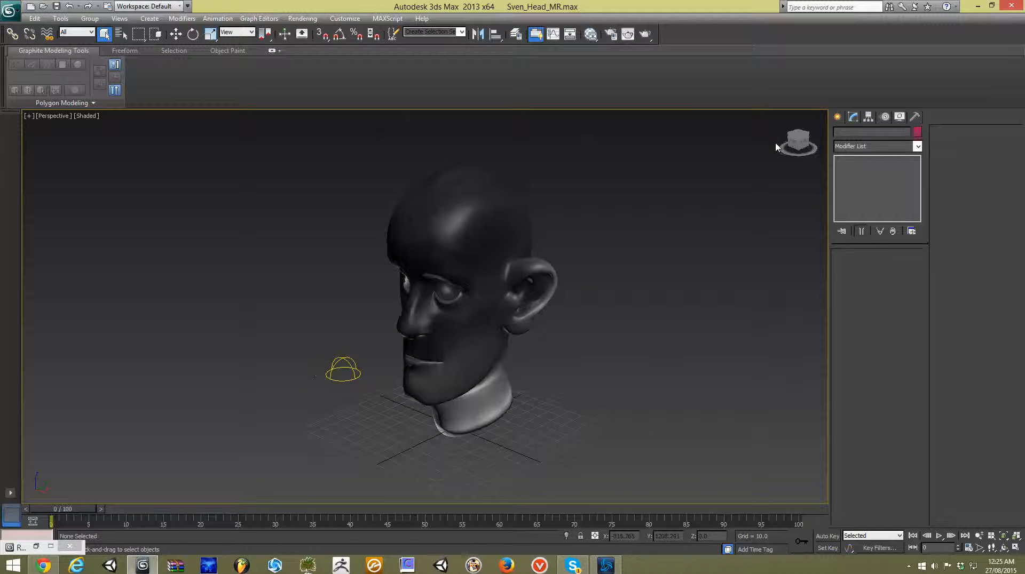
Select the head and examine the inverted-normals bake from above, from the front and from both sides
click(495, 231)
scroll(555, 230, up, 3)
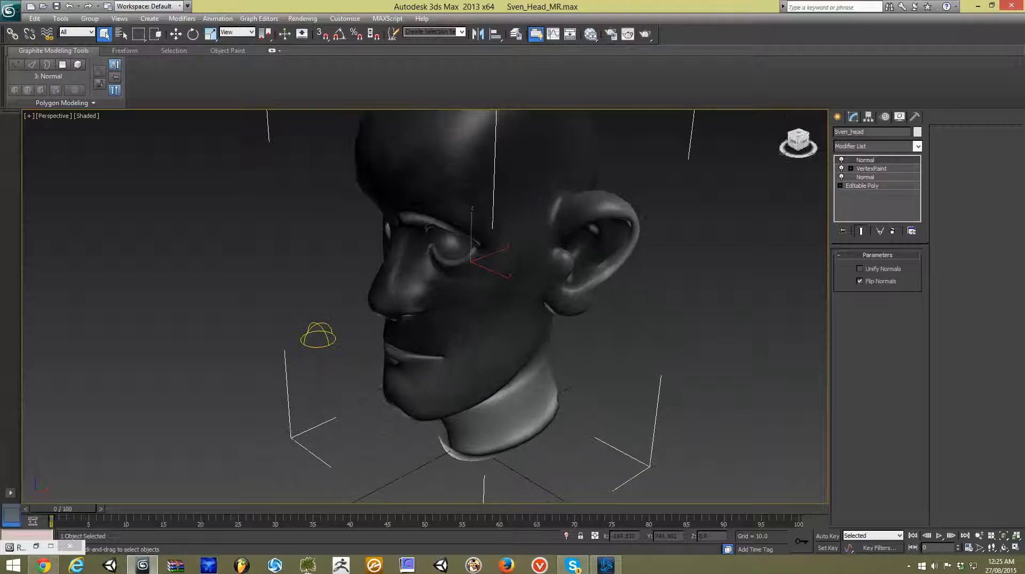
scroll(591, 174, down, 3)
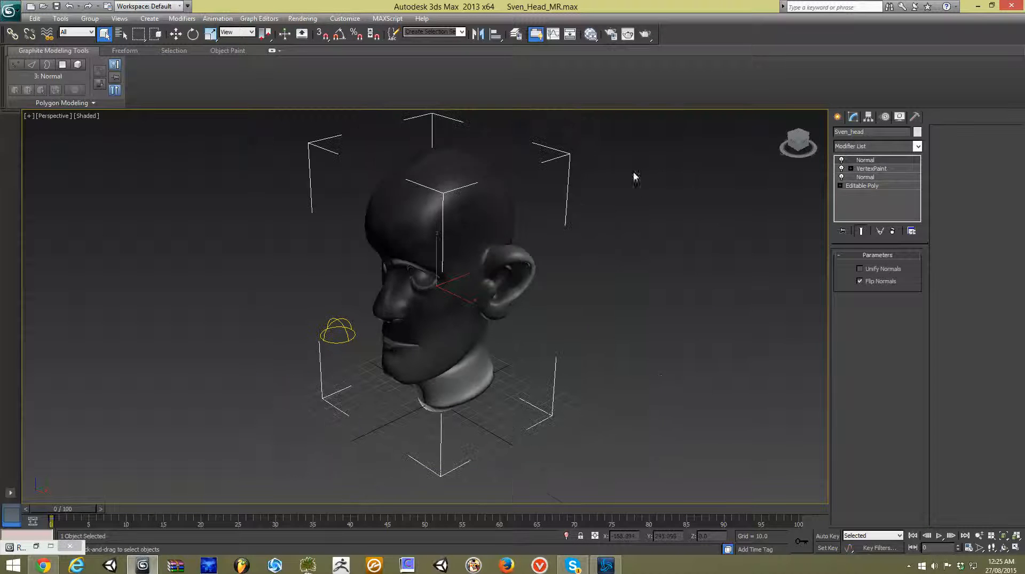
click(799, 137)
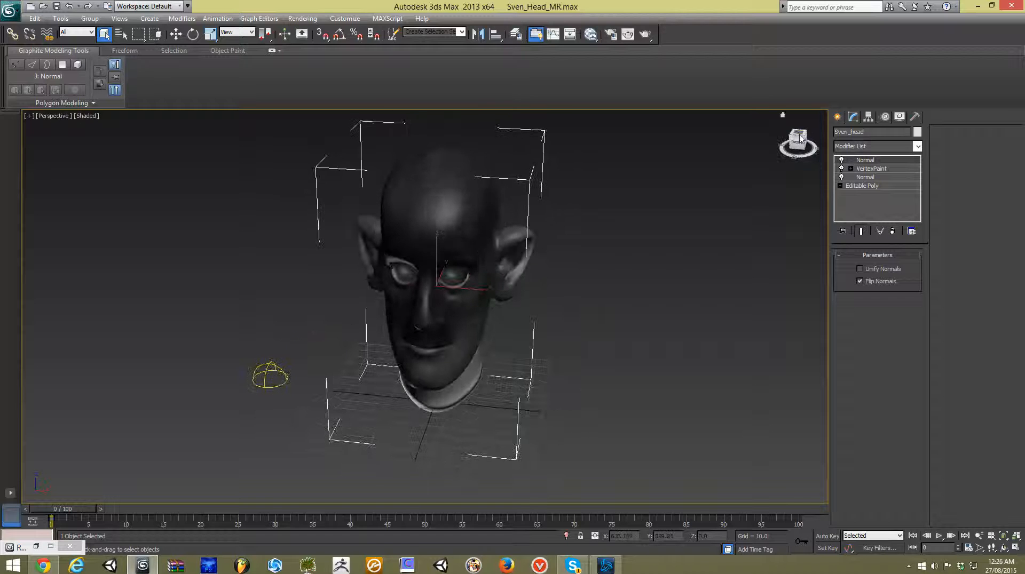
drag(799, 138, 825, 130)
scroll(683, 210, up, 3)
middle_drag(684, 206, 686, 215)
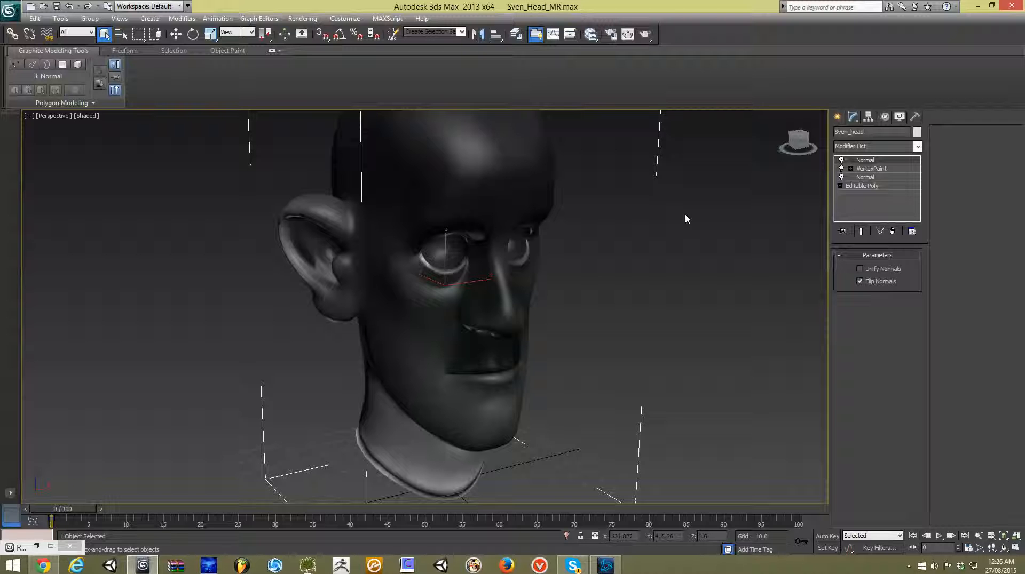
middle_drag(684, 189, 677, 208)
scroll(677, 208, down, 3)
alt+middle_drag(780, 113, 470, 147)
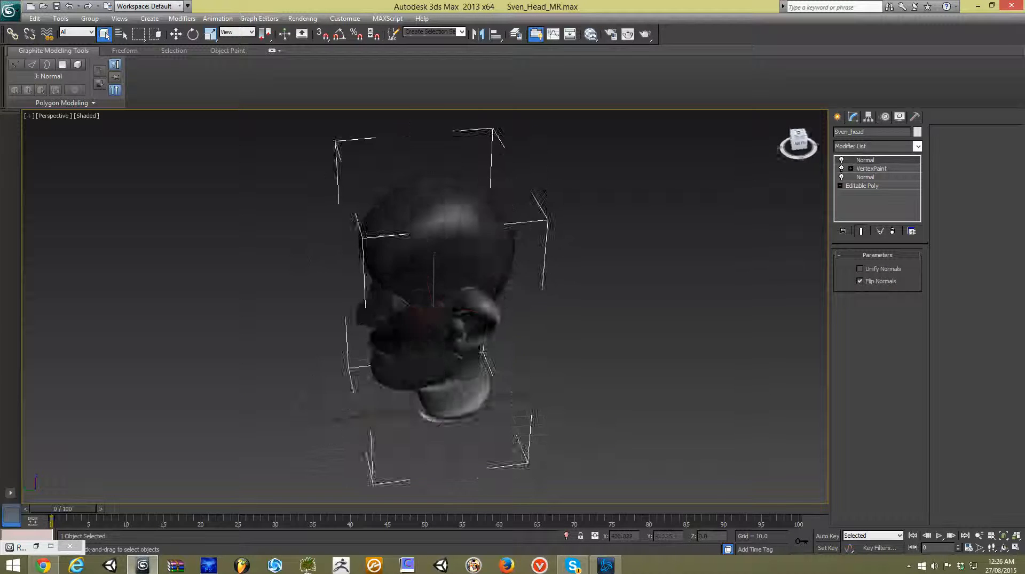
drag(470, 147, 659, 200)
middle_drag(659, 200, 652, 213)
scroll(652, 213, down, 3)
drag(785, 142, 742, 163)
scroll(794, 149, up, 3)
scroll(742, 236, up, 3)
middle_drag(742, 235, 754, 178)
scroll(754, 178, down, 3)
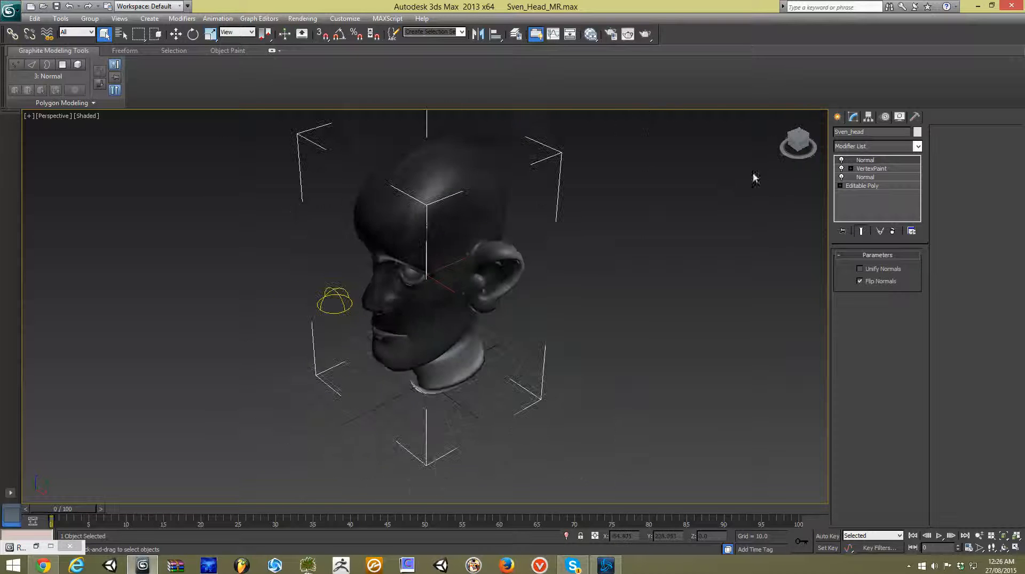
drag(798, 145, 800, 148)
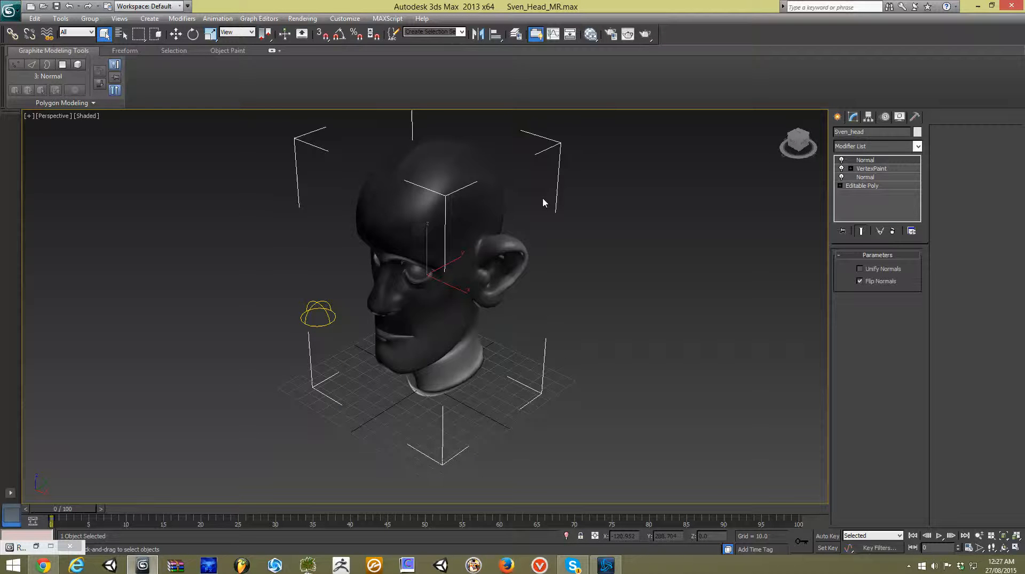
middle_drag(512, 193, 641, 313)
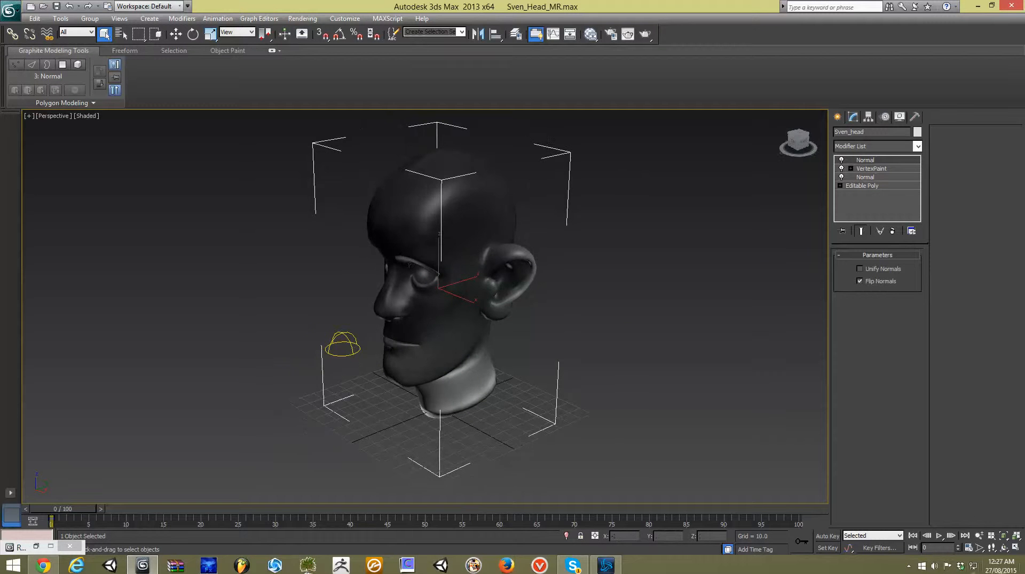